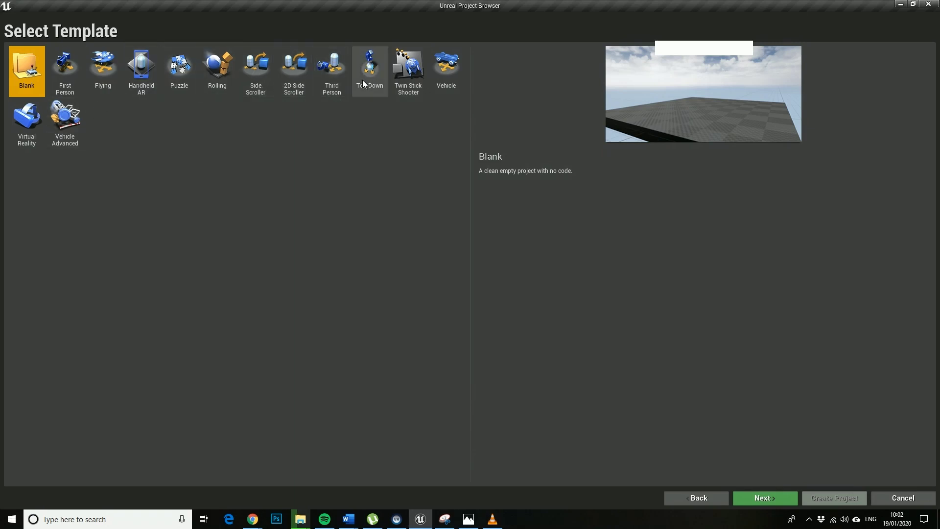
Pick the First Person template and continue to its Project Settings.
left_click(56, 82)
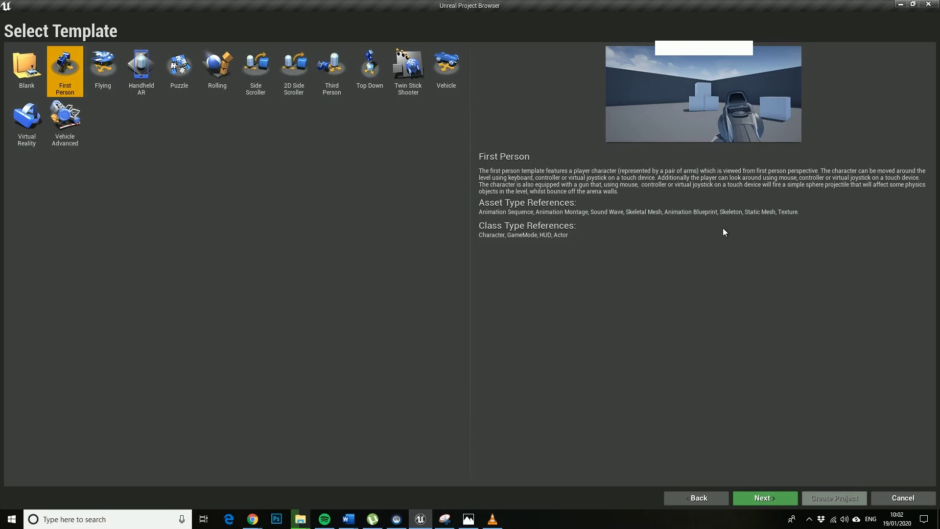
left_click(765, 497)
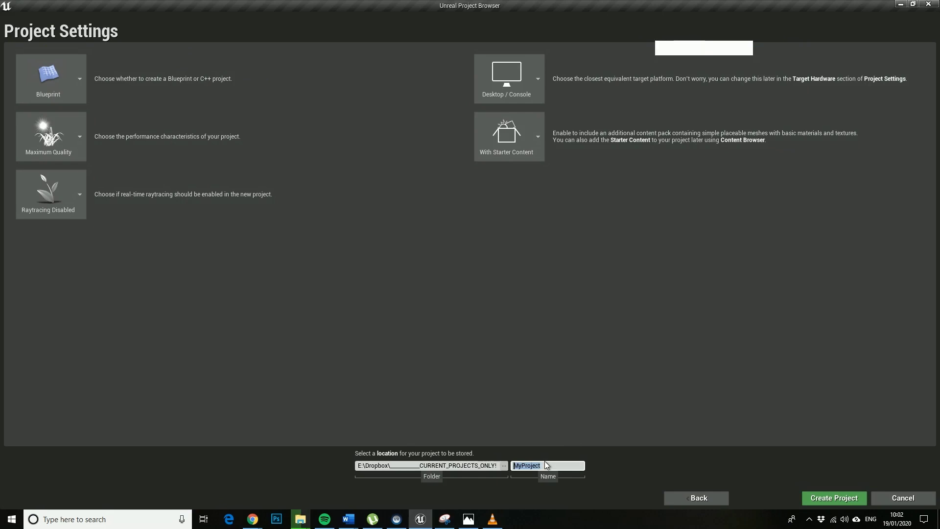
Name the new First Person project YSJ_Shooter and create it.
key("BackSpace")
type("YSJ_Shooter")
key("Return")
left_click(834, 498)
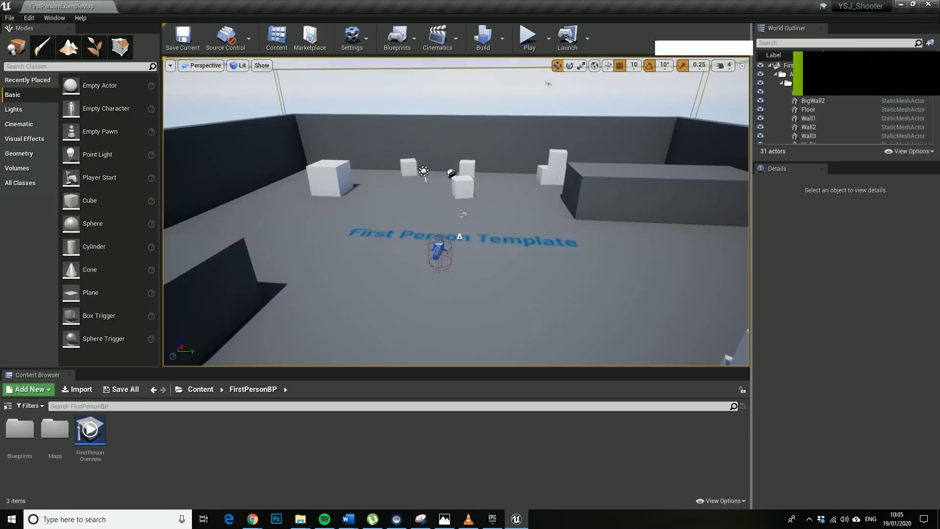
Fly the editor camera forward into the template arena.
key("w")
right_click_drag(455, 210, 465, 200)
right_click_drag(529, 146, 541, 77)
key("w")
Play the level, walking across the arena and firing three projectiles at the cubes.
left_click(532, 45)
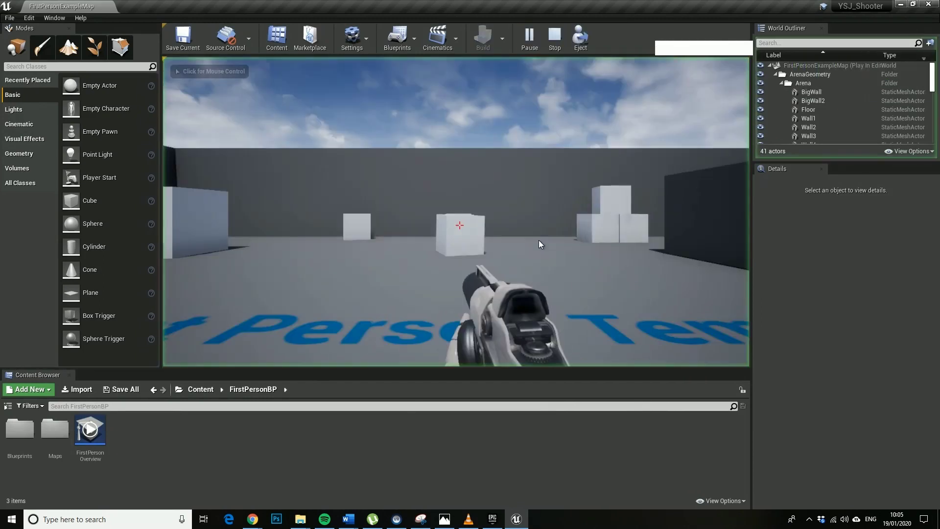
right_click(539, 326)
key("w")
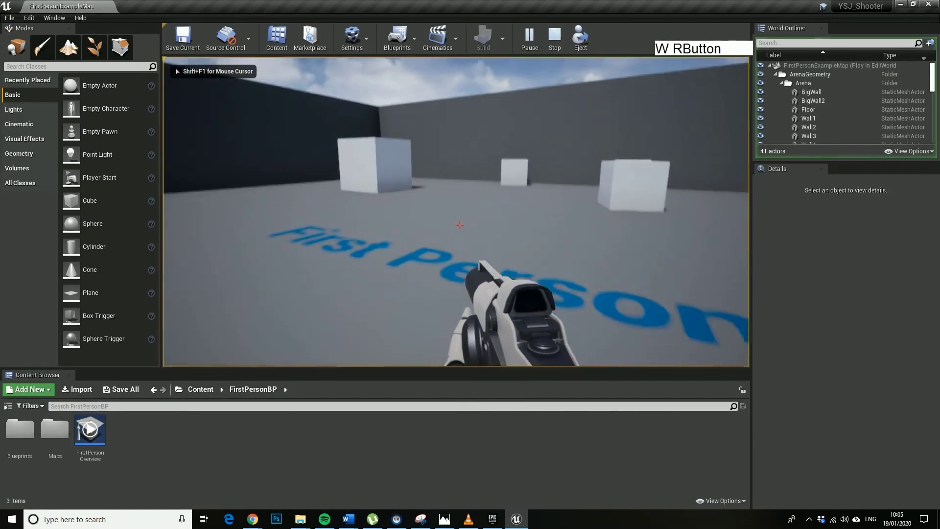
left_click(459, 226)
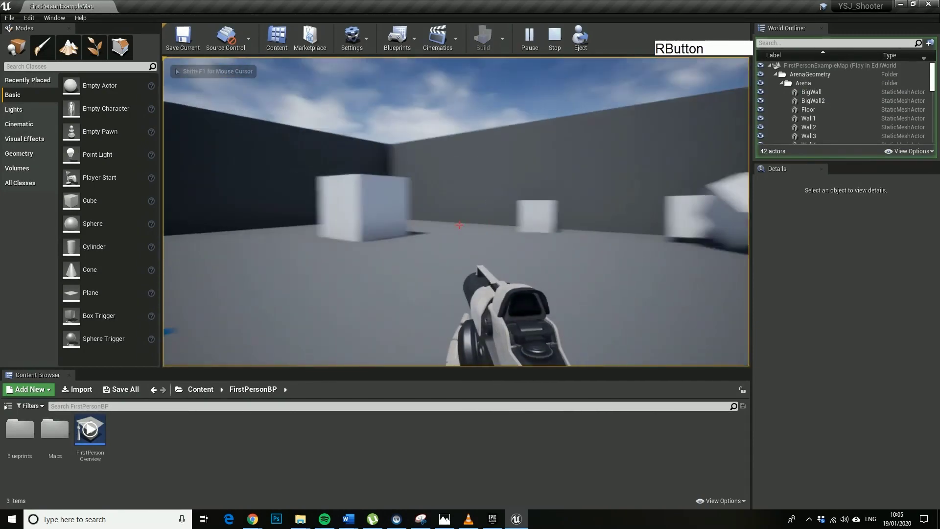
key("w")
left_click(459, 225)
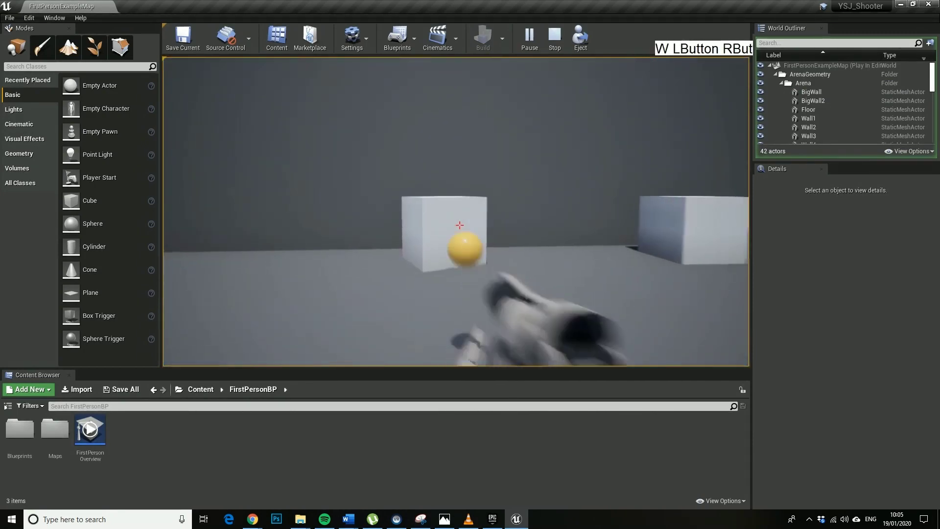
key("w")
key("w")
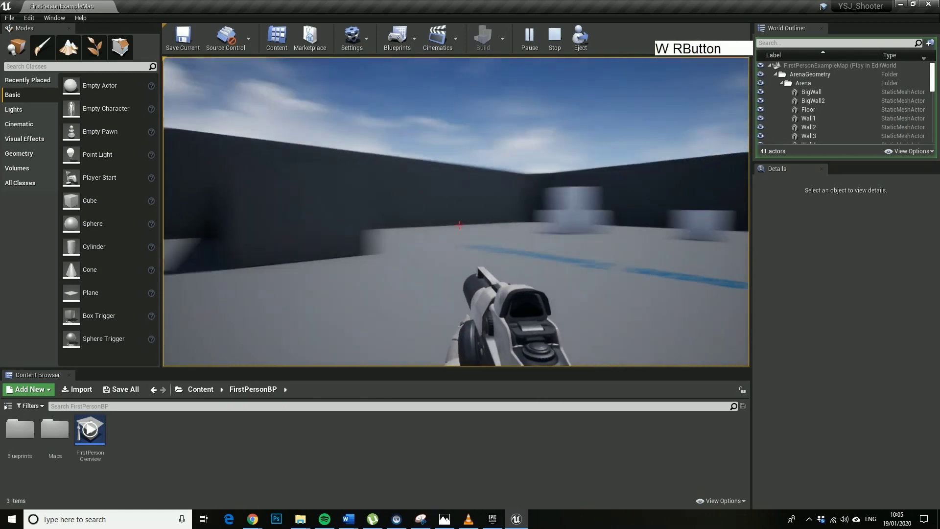
left_click(459, 225)
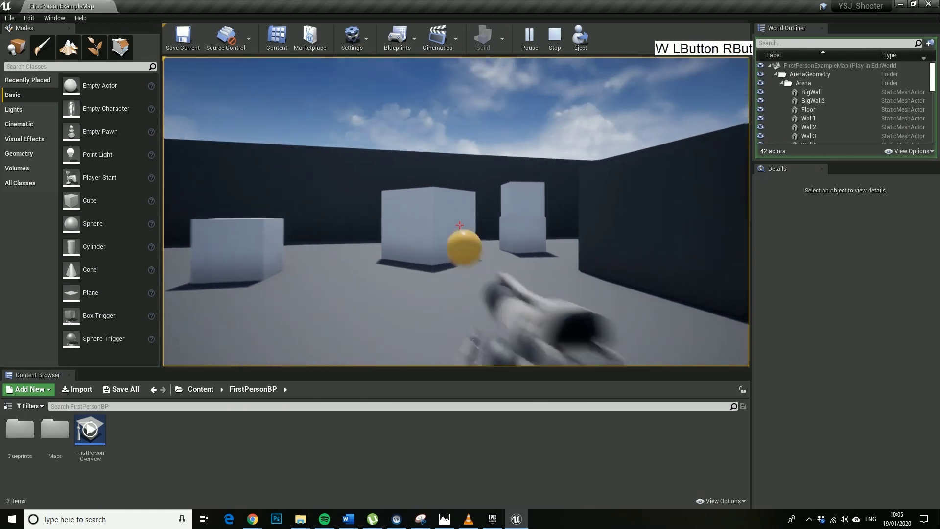
key("w")
key("w")
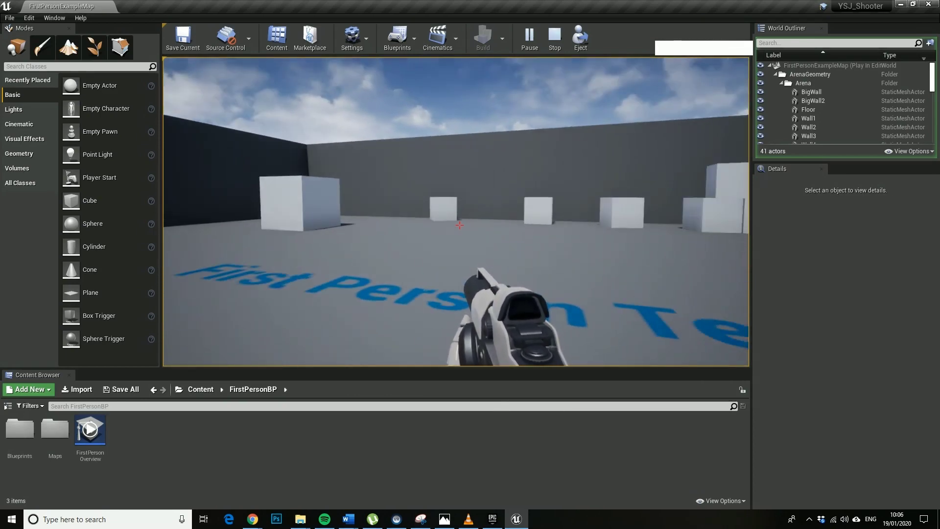
Back in the editor, frame the character and its guns in the viewport.
key("alt+F9")
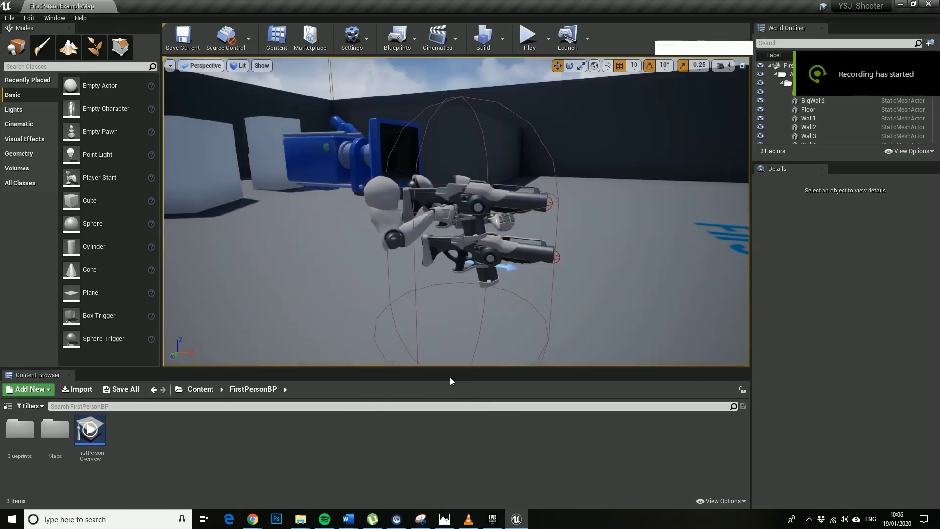
right_click_drag(450, 304, 423, 289)
key("d")
key("w")
key("s")
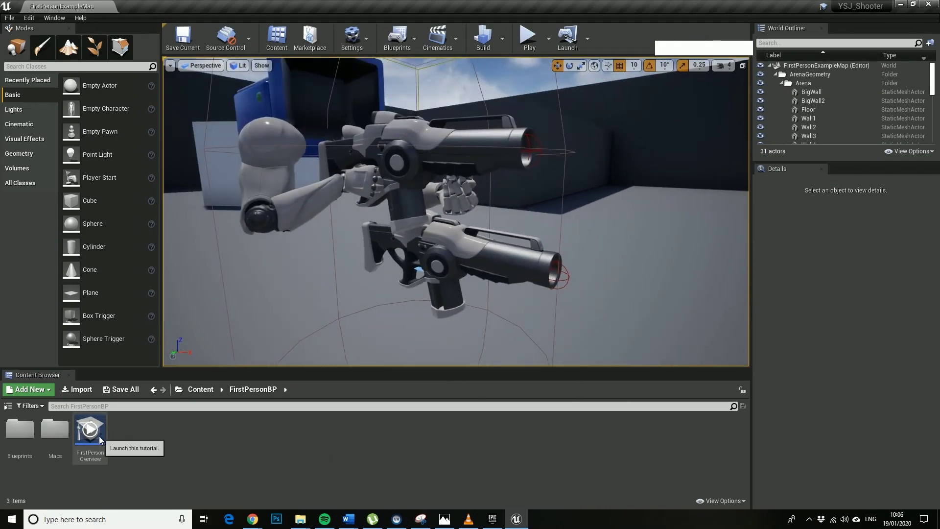
Create a personal folder under FirstPersonBP and open it.
right_click_drag(348, 270, 387, 270)
key("s")
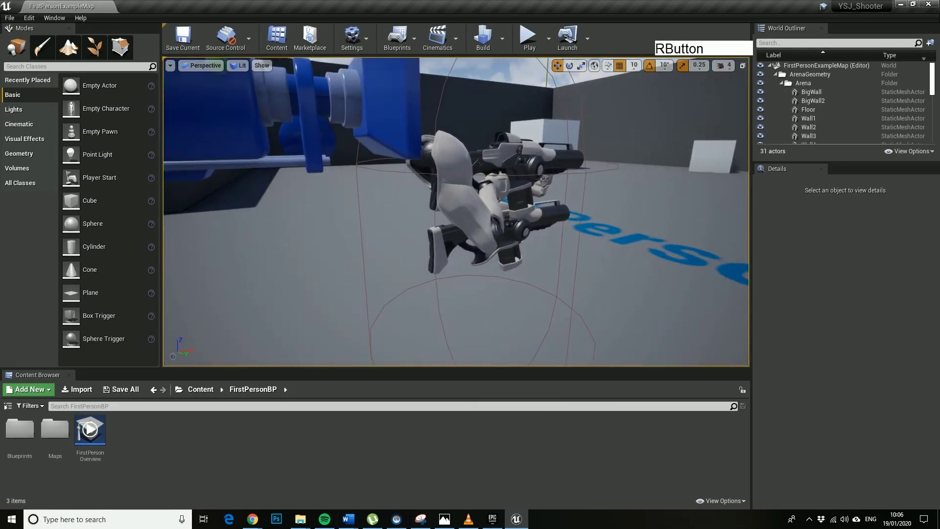
key("alt+F9")
left_click(7, 405)
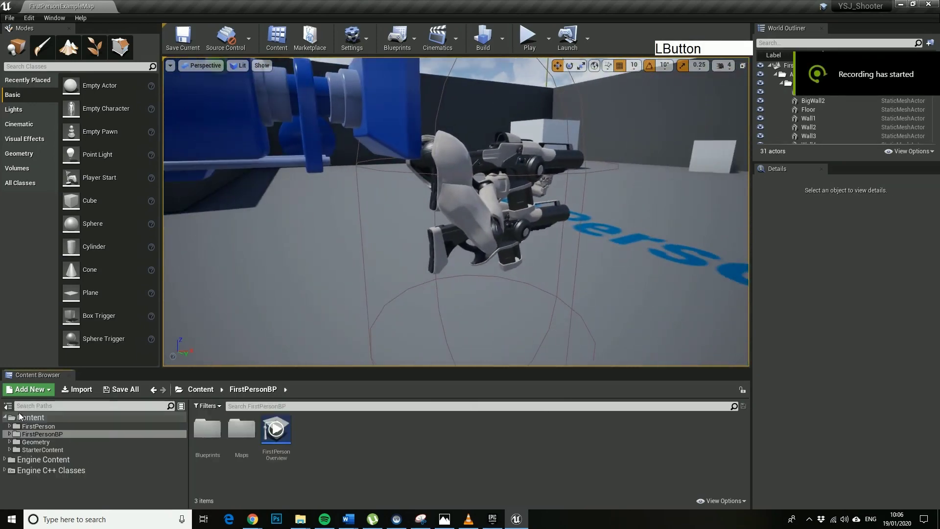
right_click(347, 451)
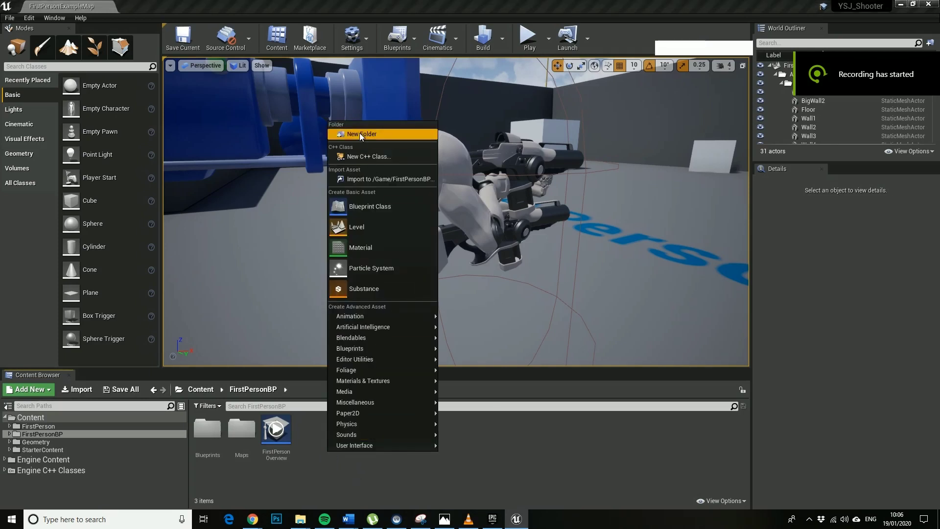
left_click(360, 133)
type("ANDY")
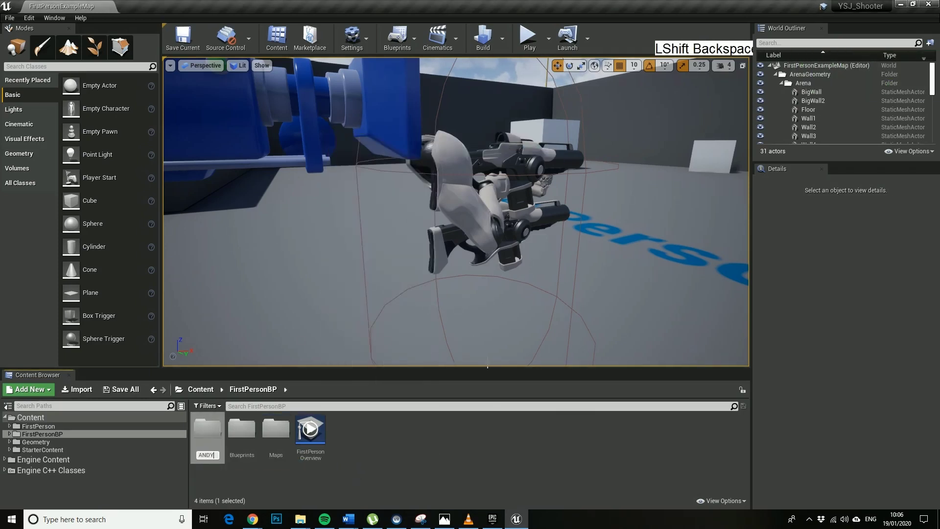
left_click(395, 465)
double_click(213, 431)
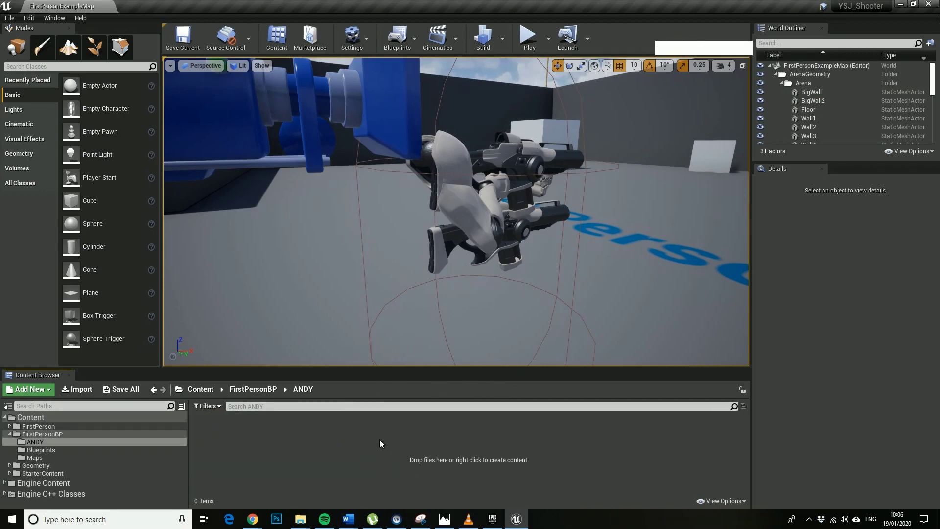
Add a Static_Meshes subfolder inside the personal folder.
key("alt+F9")
right_click(252, 445)
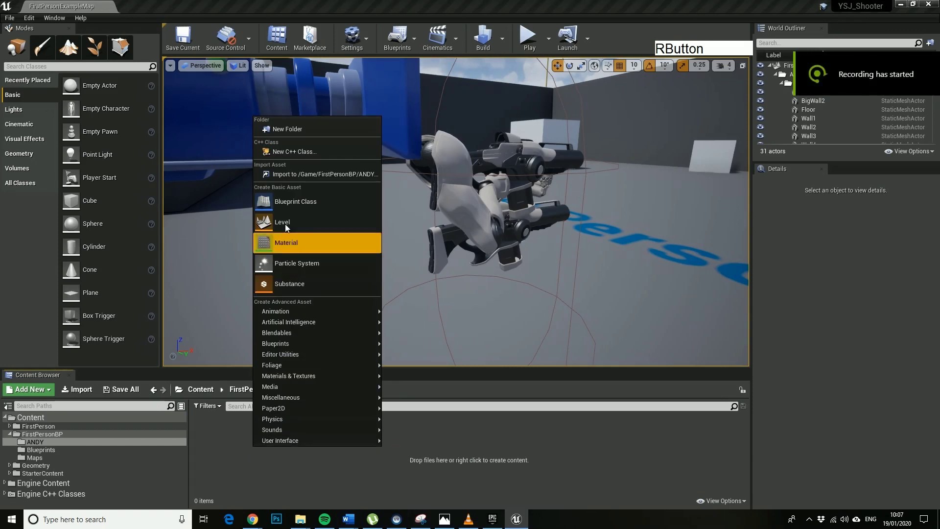
left_click(279, 128)
key("BackSpace")
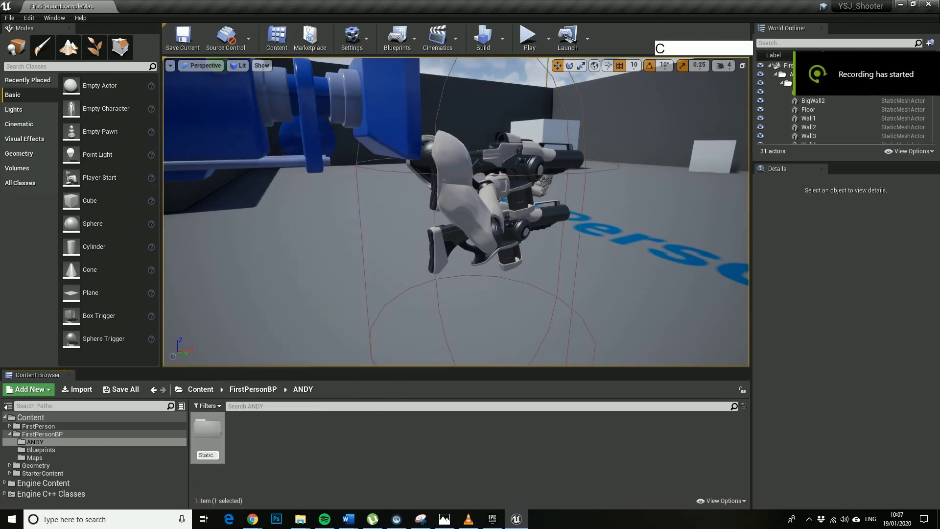
type("Static_Meshes")
key("Return")
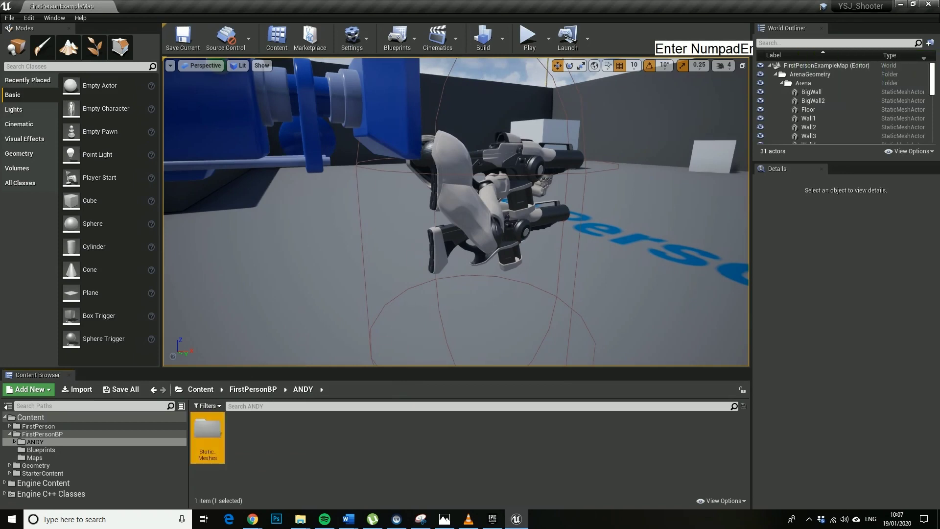
double_click(211, 446)
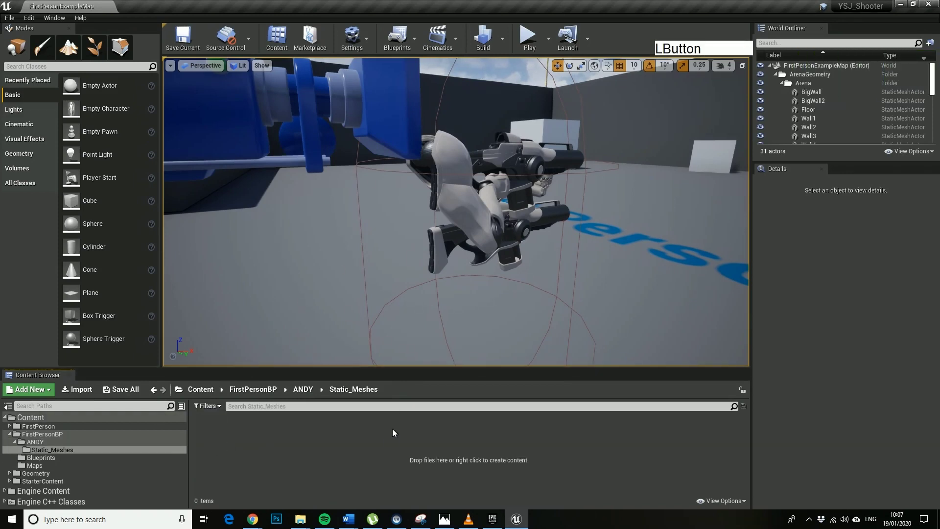
key("alt+Left")
Add a Levels subfolder alongside Static_Meshes.
right_click(274, 446)
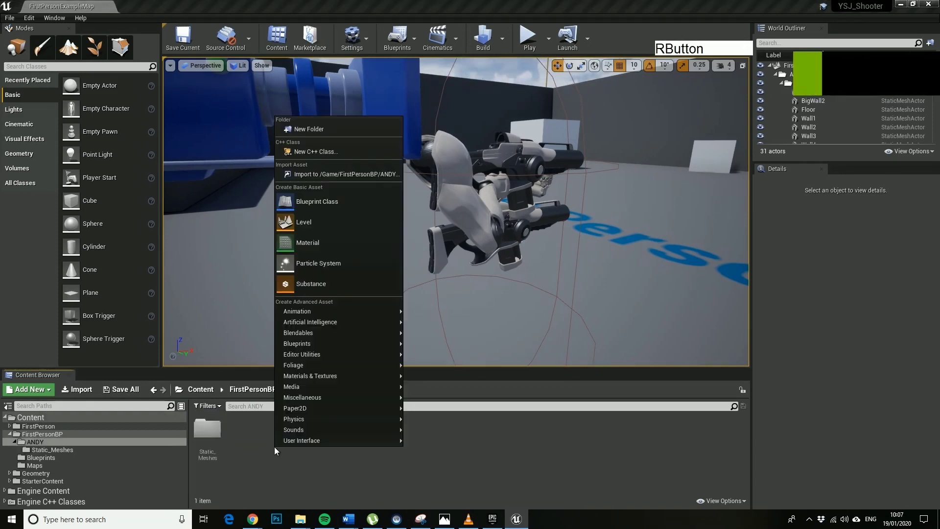
left_click(319, 130)
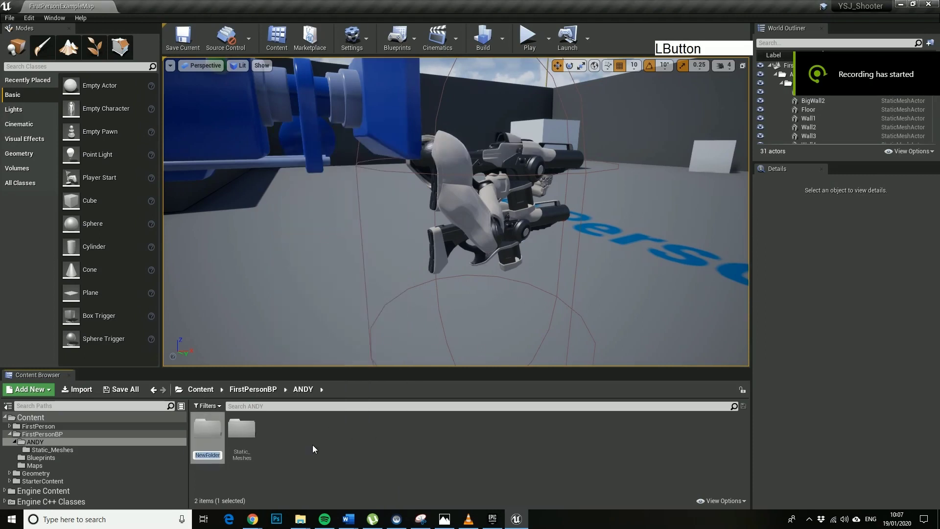
key("BackSpace")
type("Levels")
key("KP_Enter")
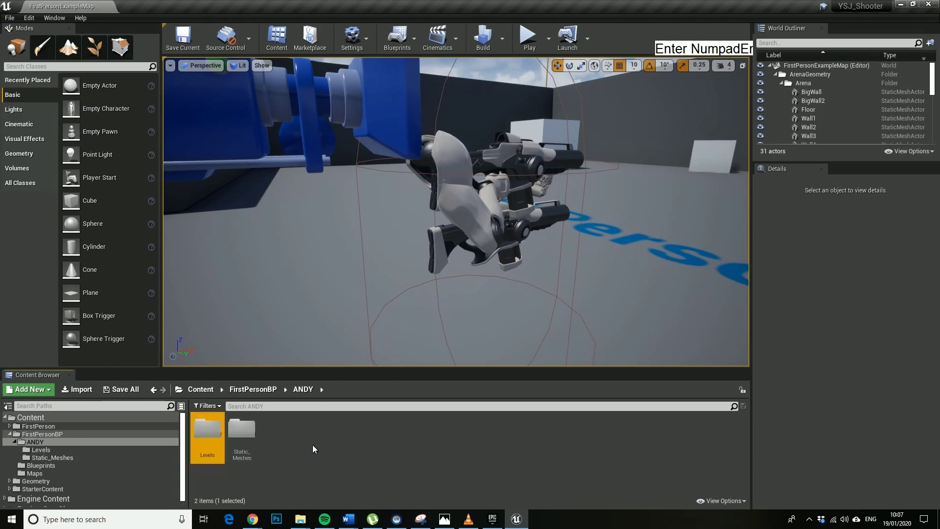
Open the Static_Meshes folder from the personal folder in the Content Browser tree.
key("w")
right_click_drag(416, 245, 343, 270)
key("s")
key("d")
key("d")
key("w")
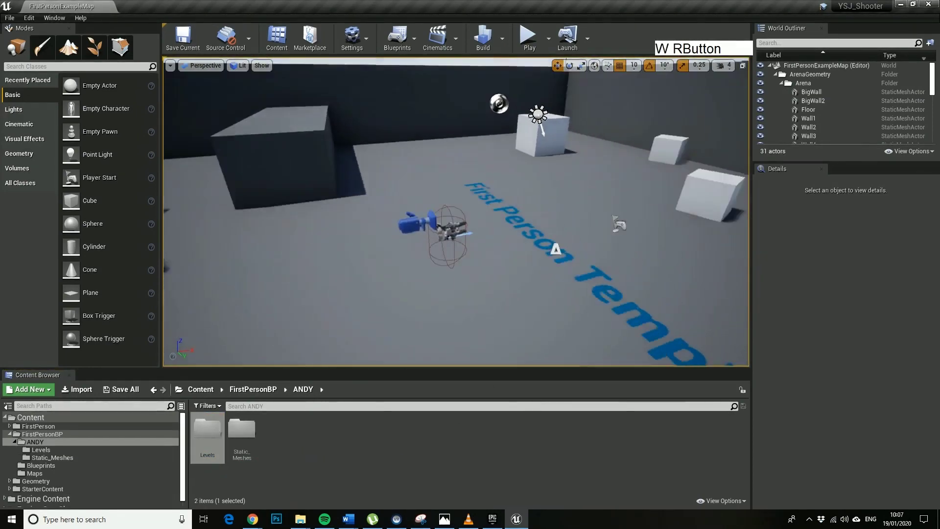
right_click_drag(556, 264, 609, 277)
key("alt+F9")
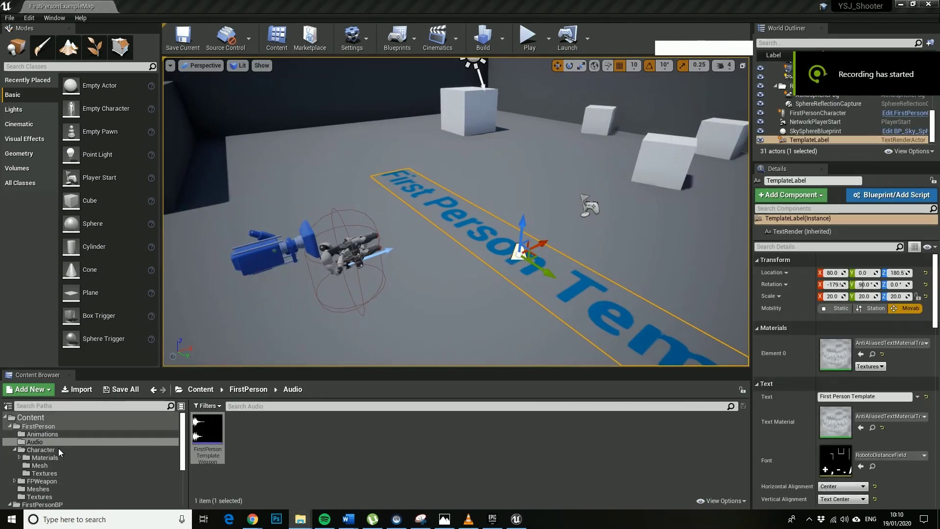
scroll(58, 448, "down", 4)
left_click(36, 426)
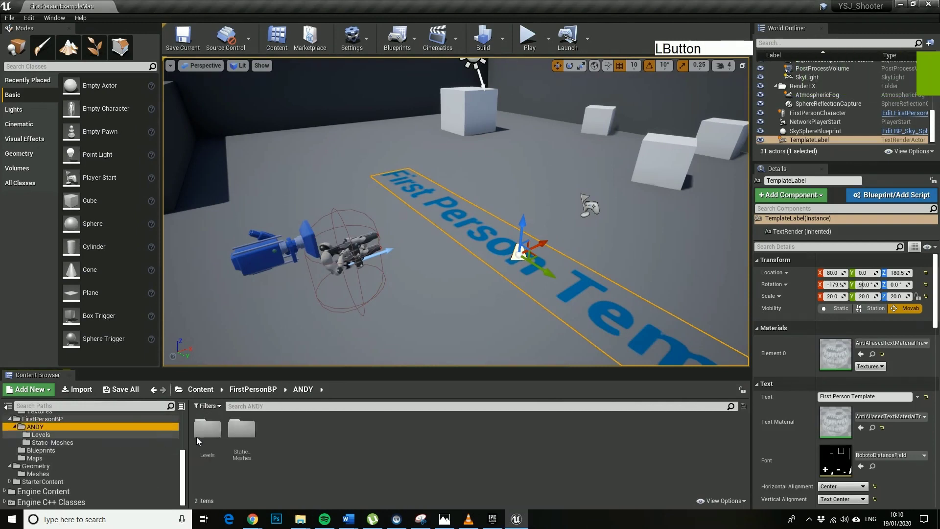
double_click(247, 429)
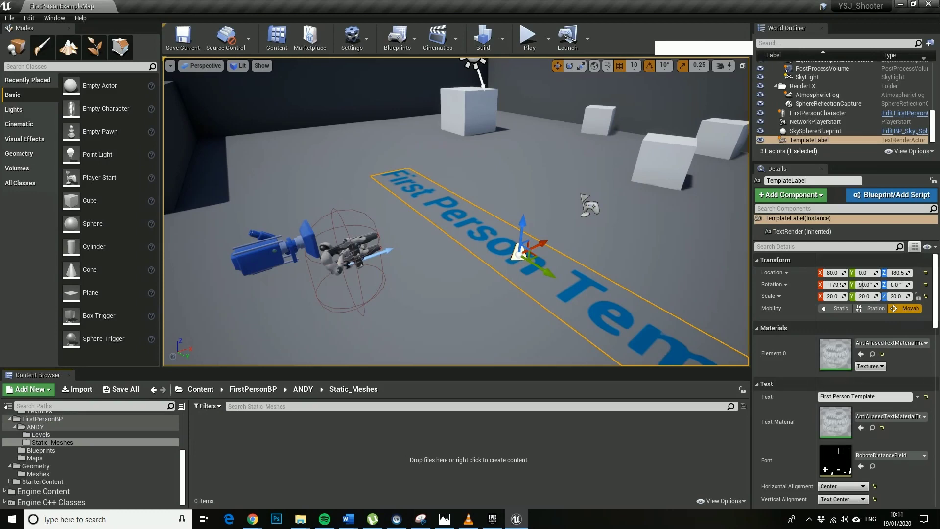
left_click(300, 519)
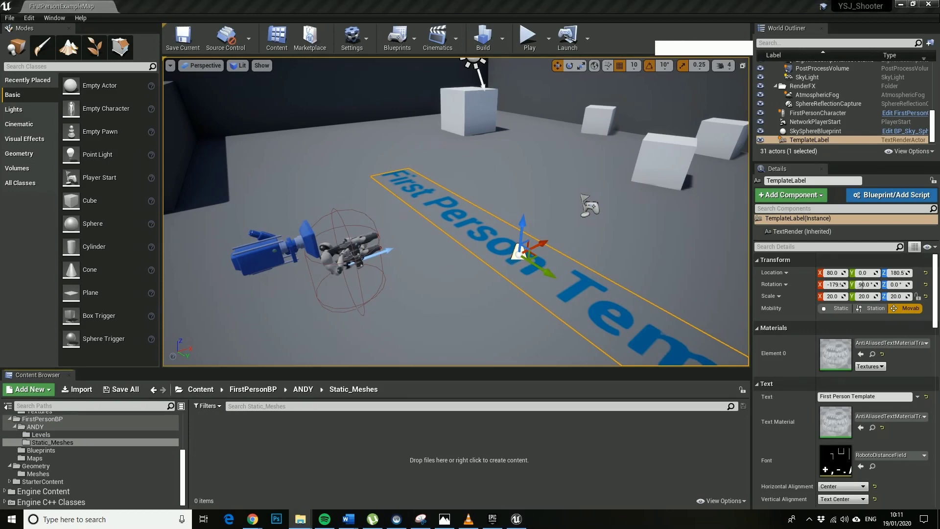
Drag the five YSJ building FBX files from YORK_MAYA into Static_Meshes to import them.
left_click_drag(489, 0, 488, 0)
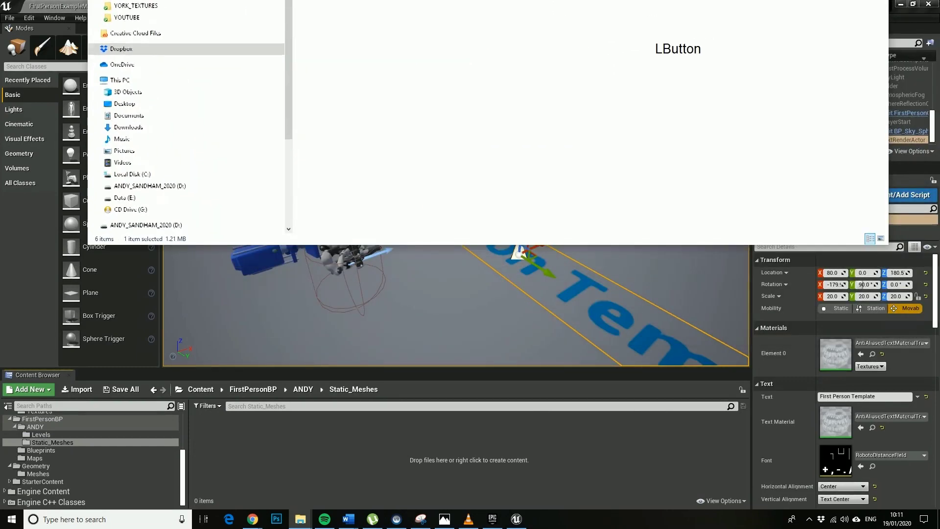
left_click(343, 122, "shift")
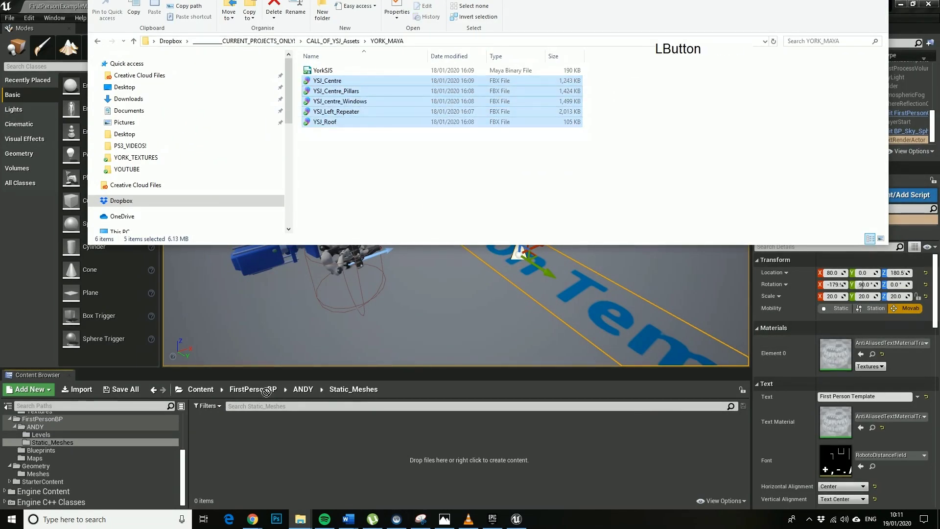
left_click_drag(295, 483, 296, 482)
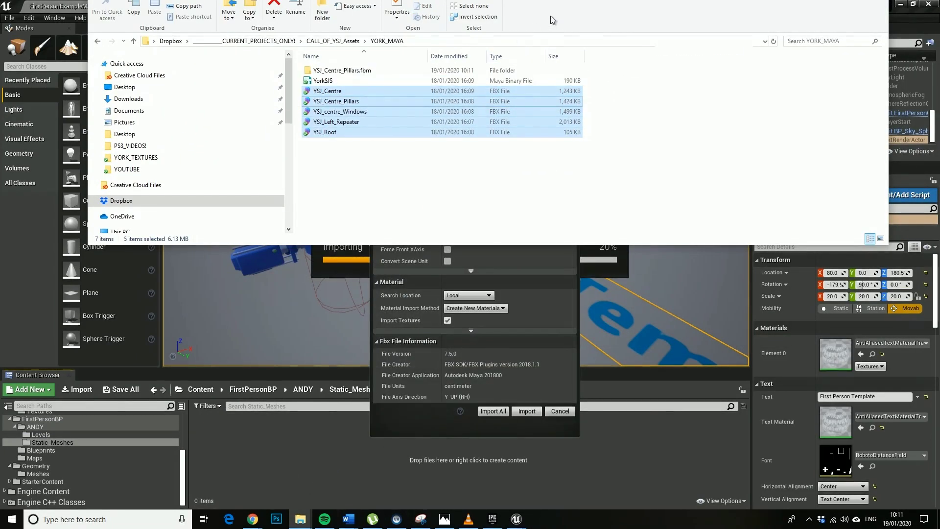
left_click_drag(489, 0, 293, 0)
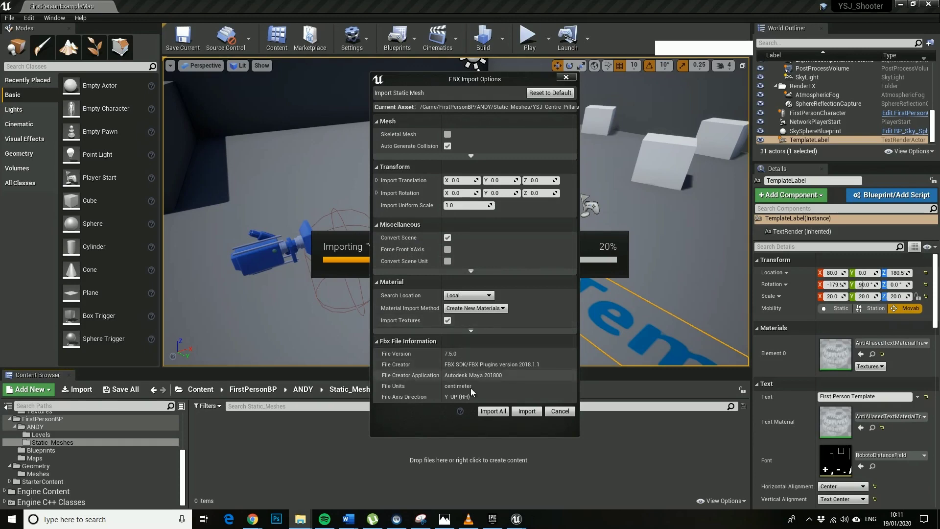
Import all five YSJ meshes, drop them into the level, and raise them to Z 190.
left_click(493, 410)
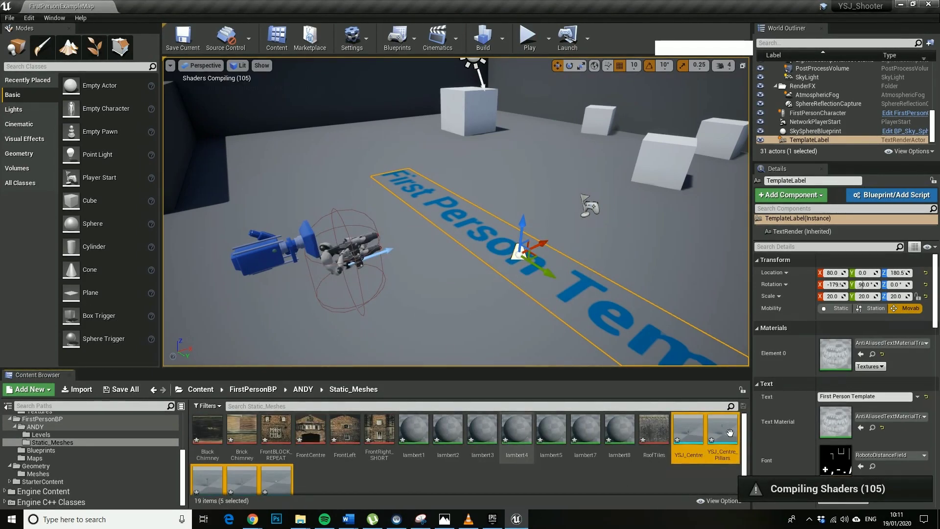
left_click_drag(692, 434, 561, 234)
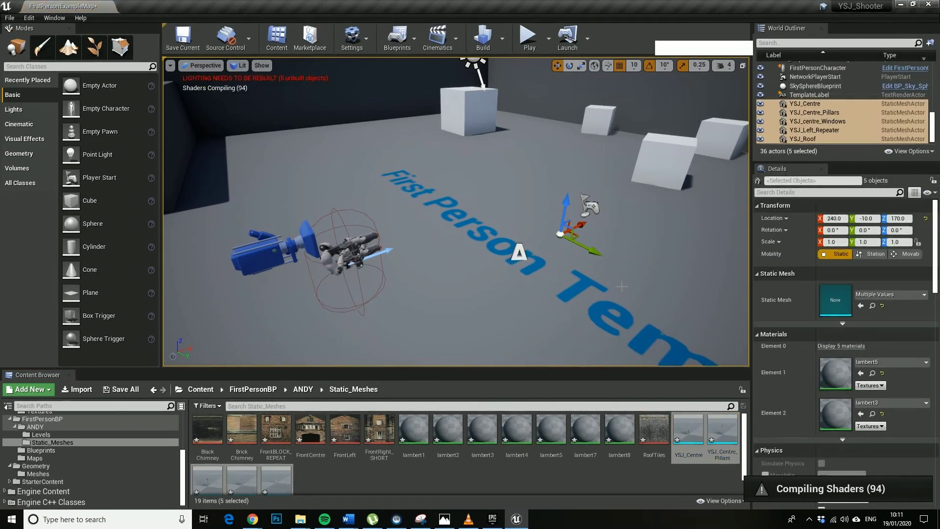
right_click_drag(590, 321, 580, 316)
key("w")
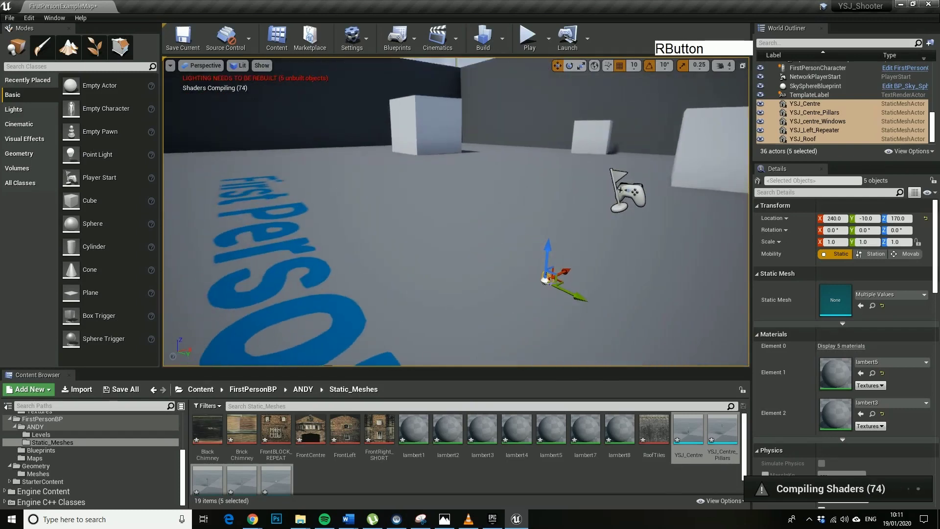
left_click_drag(546, 245, 549, 220)
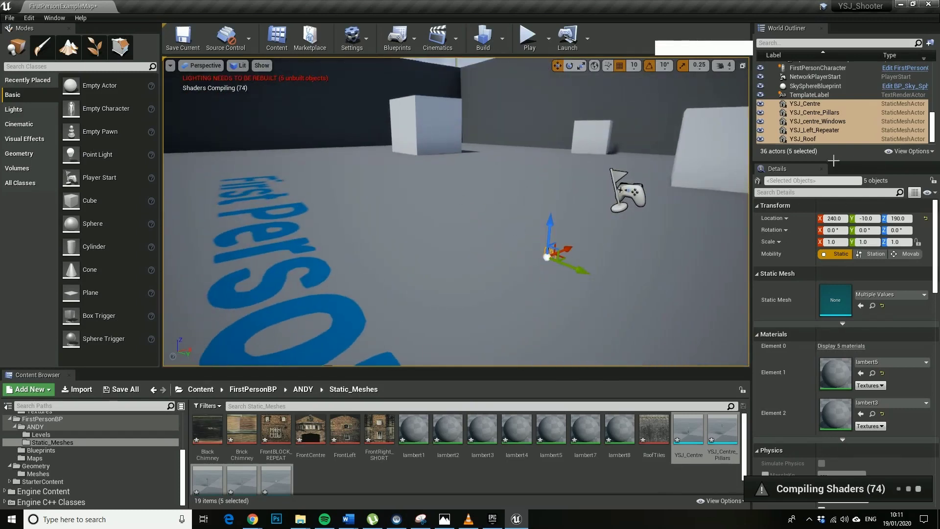
Set the building meshes' scale to 100 on X, Y and Z.
left_click(842, 243)
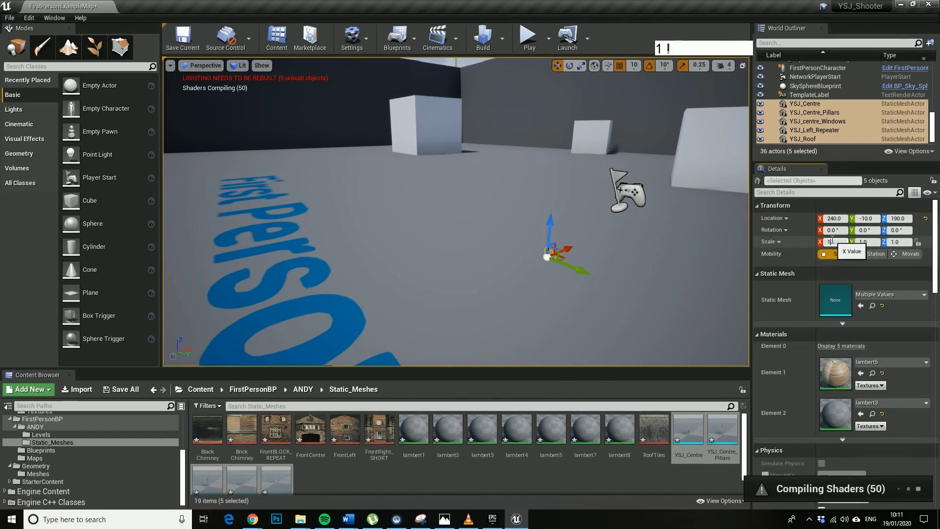
type("00")
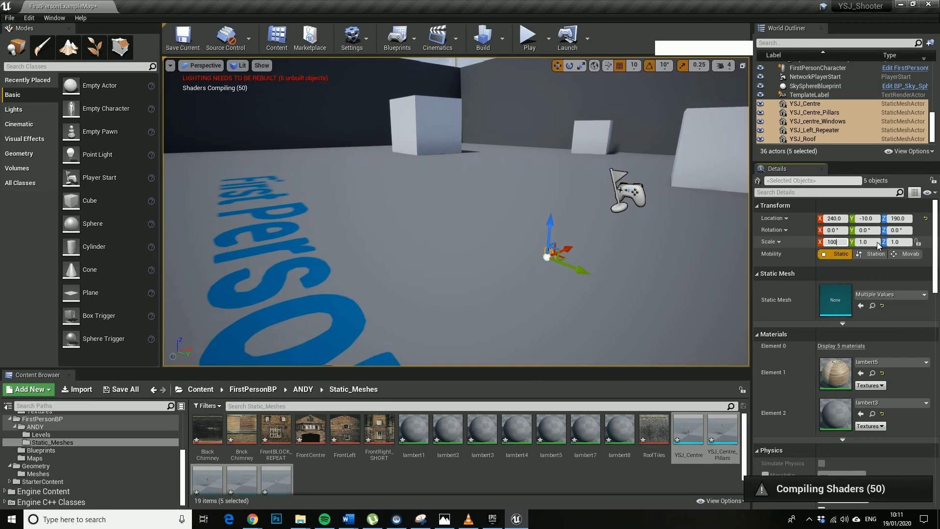
left_click(871, 242)
key("BackSpace")
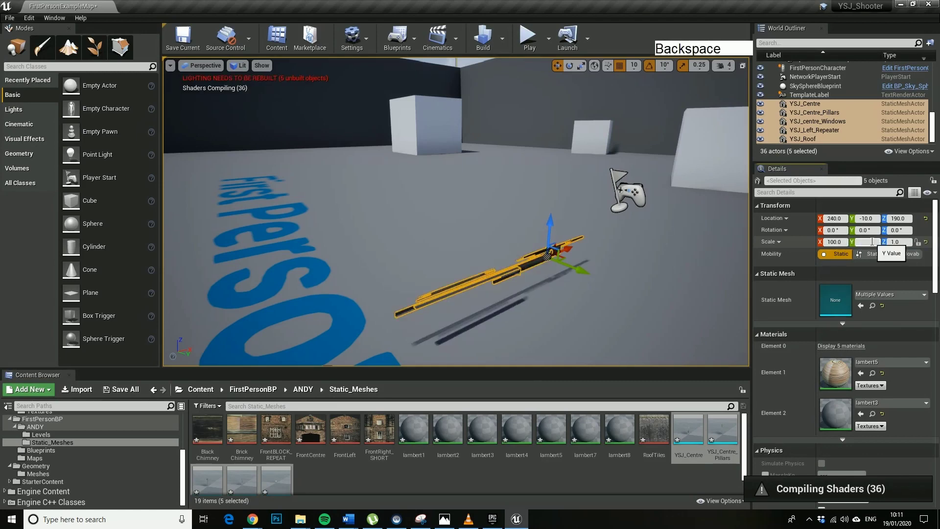
type("100")
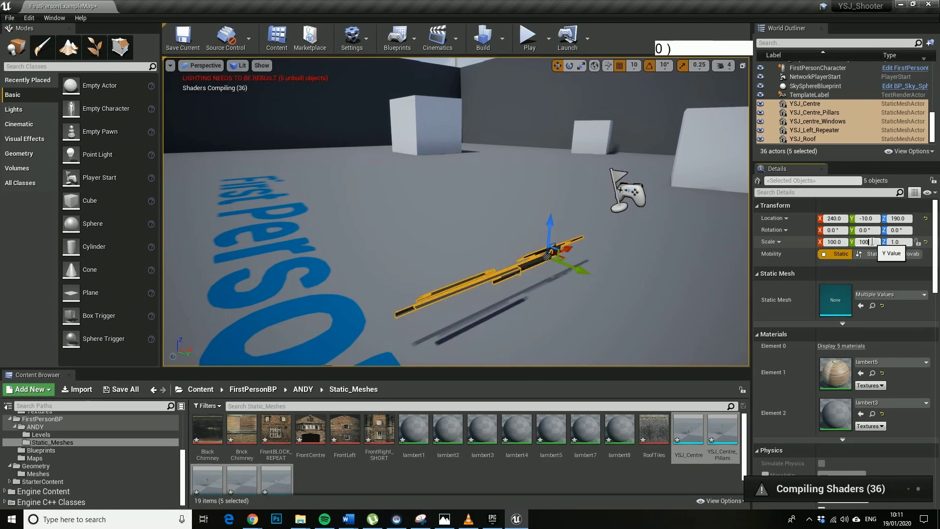
left_click(903, 241)
type("1")
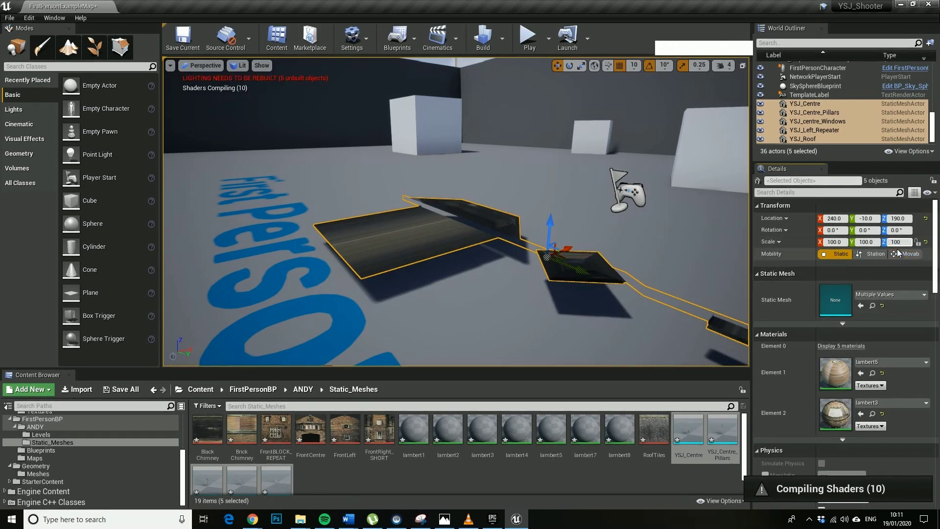
key("Return")
Rotate the building meshes 180 degrees on the yaw axis.
right_click_drag(622, 215, 604, 275)
key("s")
key("d")
key("s")
key("w")
key("e")
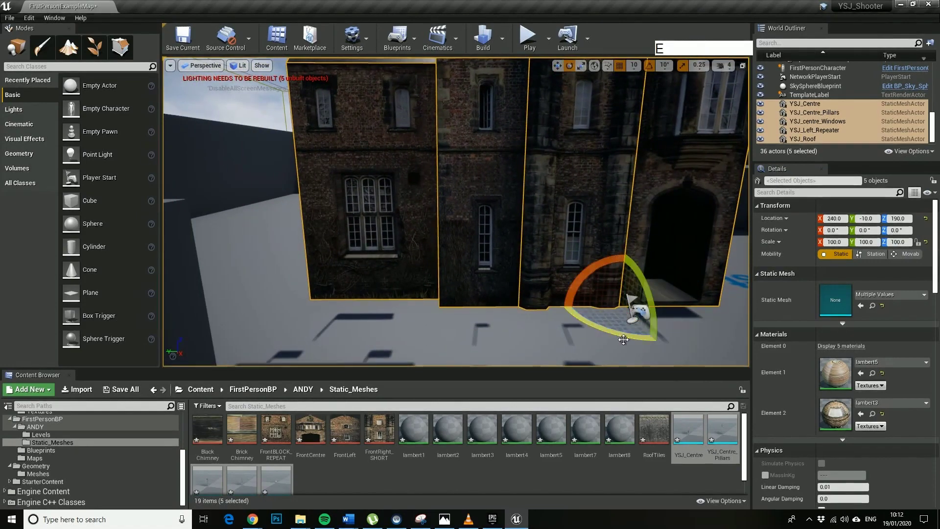
left_click_drag(622, 337, 661, 341)
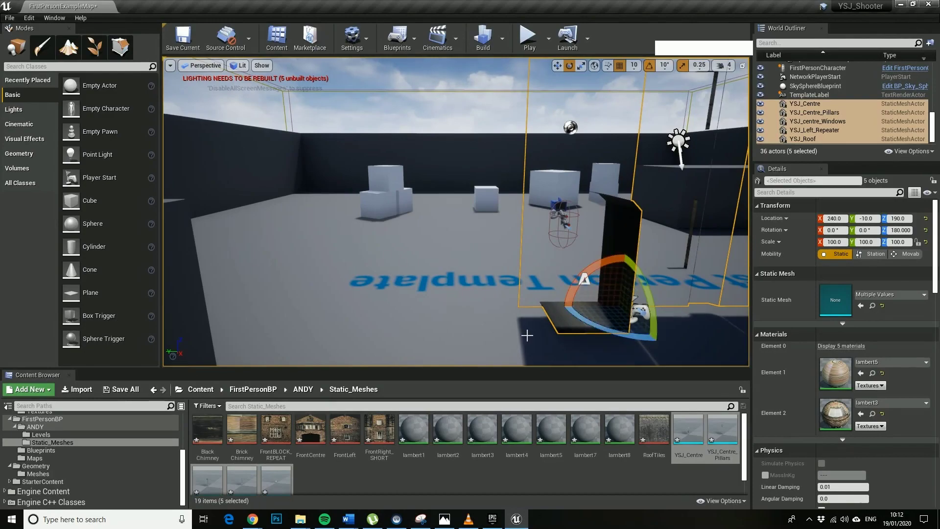
Lower the building meshes to Z 170 and view the player start.
key("w")
right_click_drag(660, 342, 660, 342)
key("a")
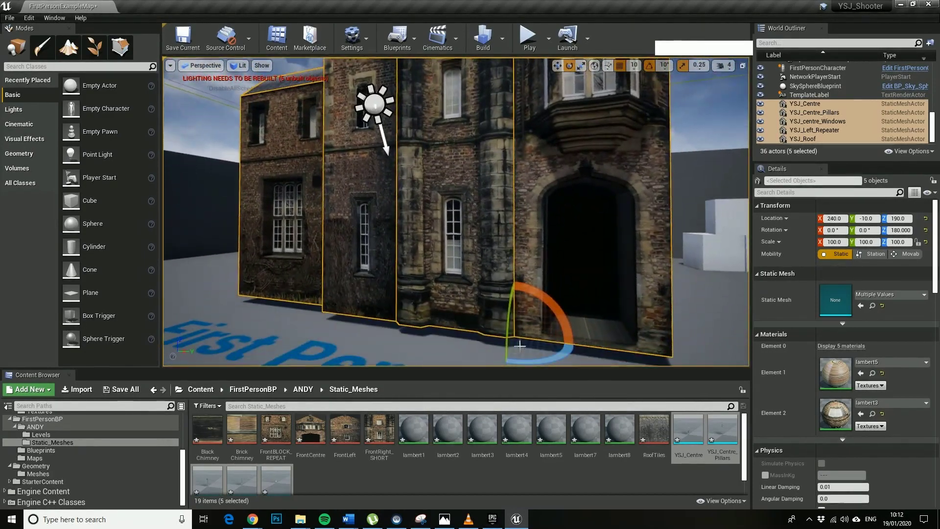
key("w")
left_click_drag(515, 299, 521, 309)
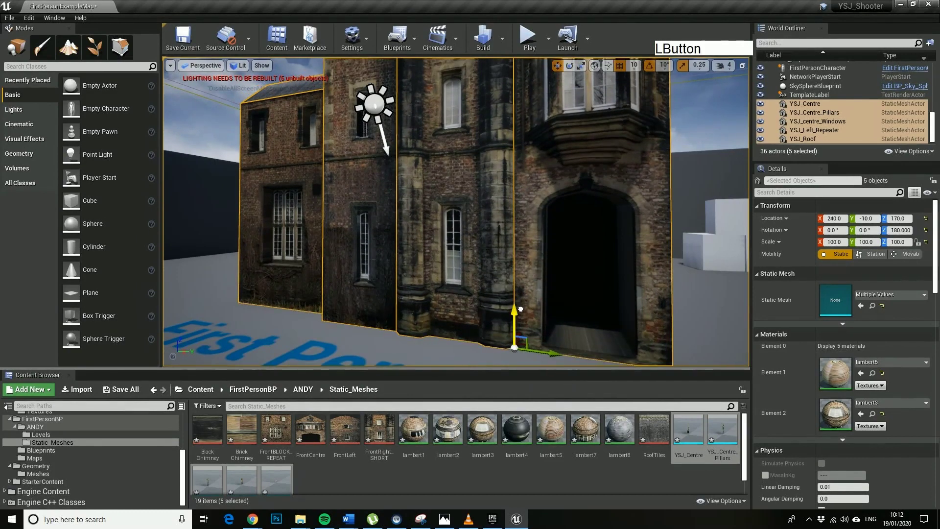
key("s")
right_click_drag(602, 340, 548, 56)
Play the level, firing at the building and walking along it into the doorway.
left_click(528, 35)
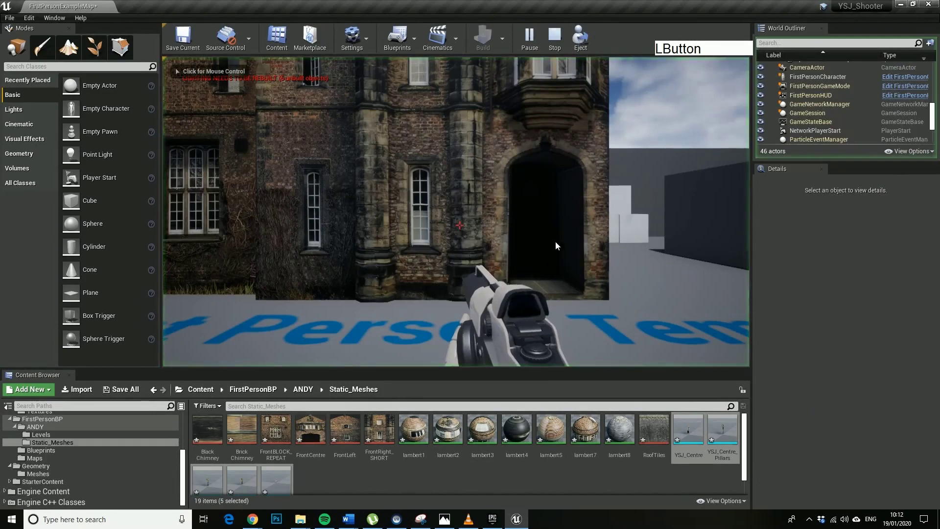
right_click(548, 284)
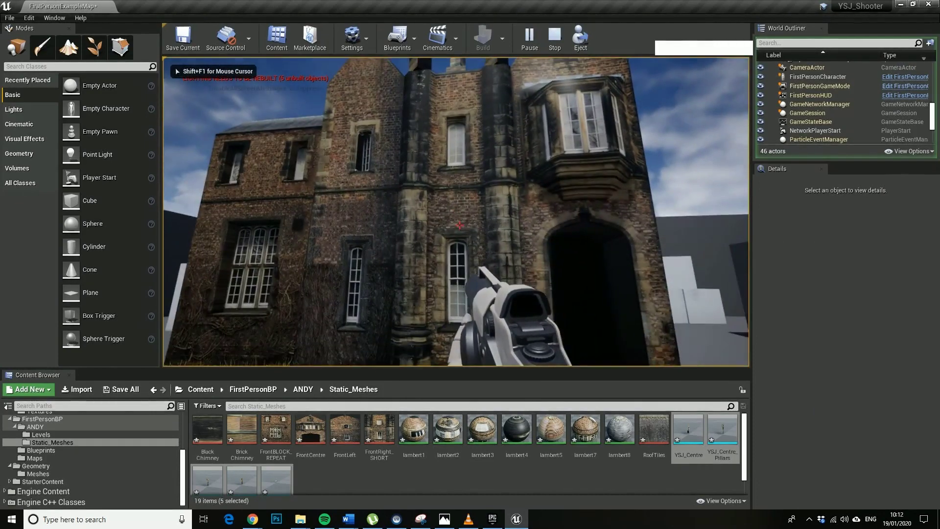
left_click(459, 226)
key("w")
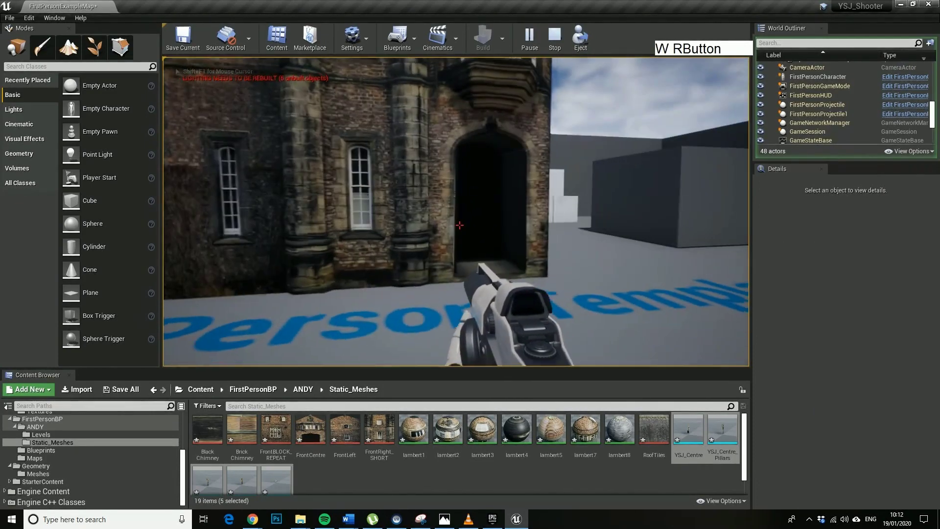
key("d")
key("w")
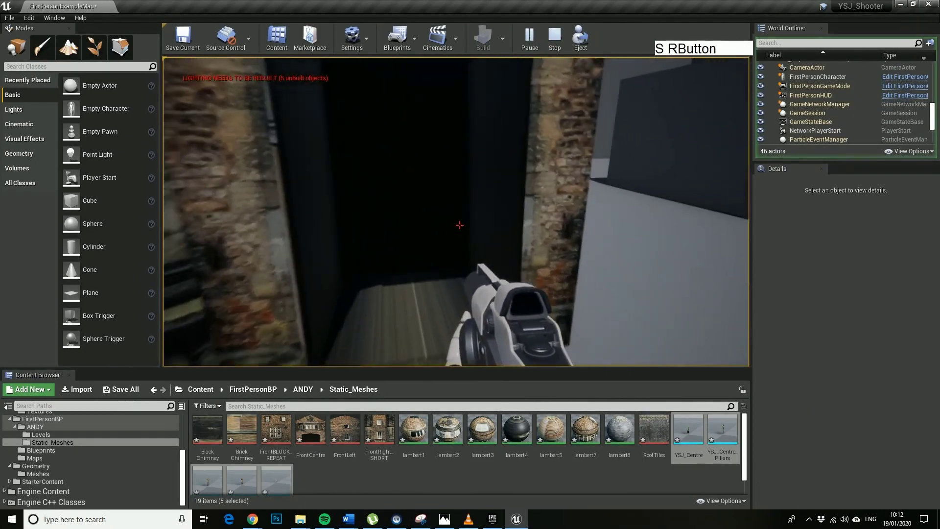
key("a")
key("w")
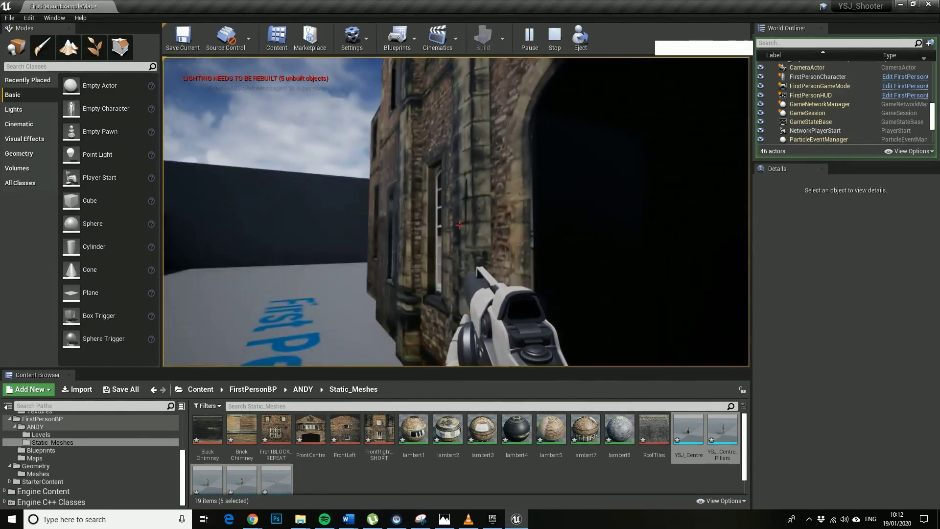
Back out of the doorway, fire another shot, approach the building again, then resume editing.
key("a")
key("s")
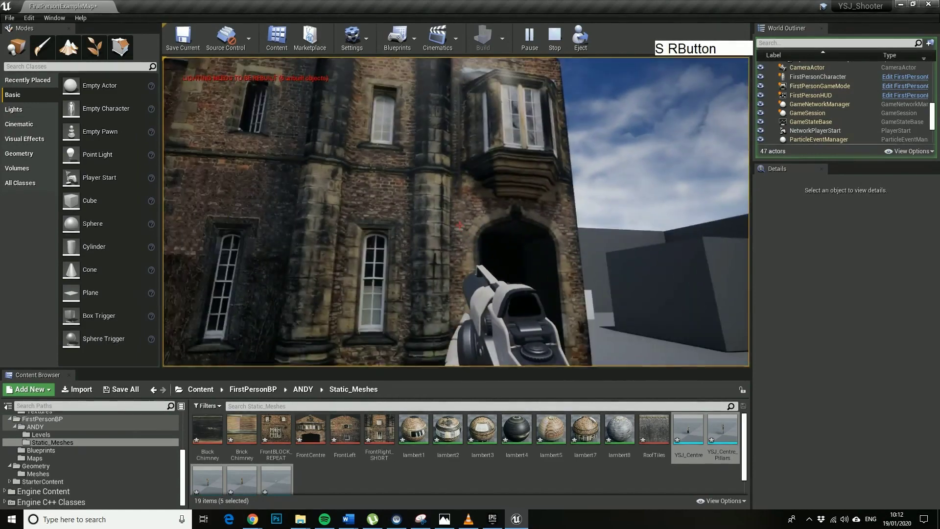
left_click(459, 225)
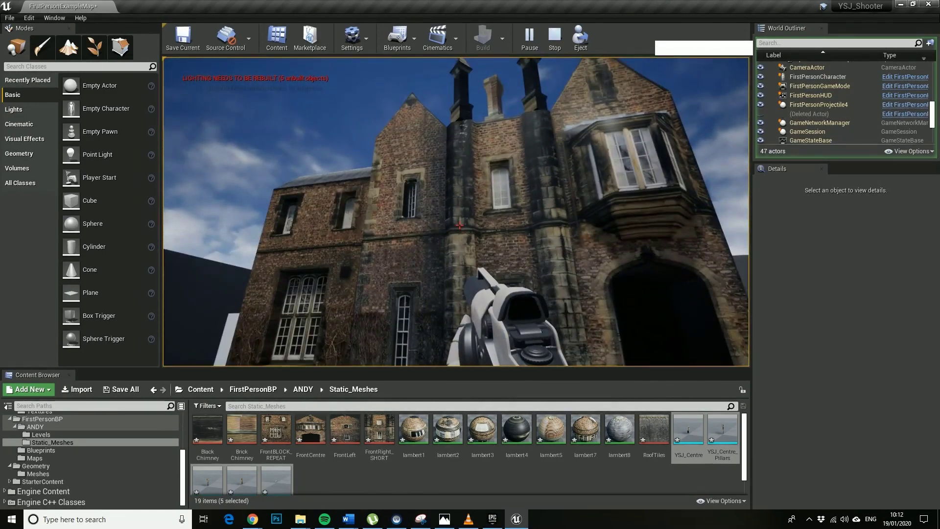
key("a")
key("w")
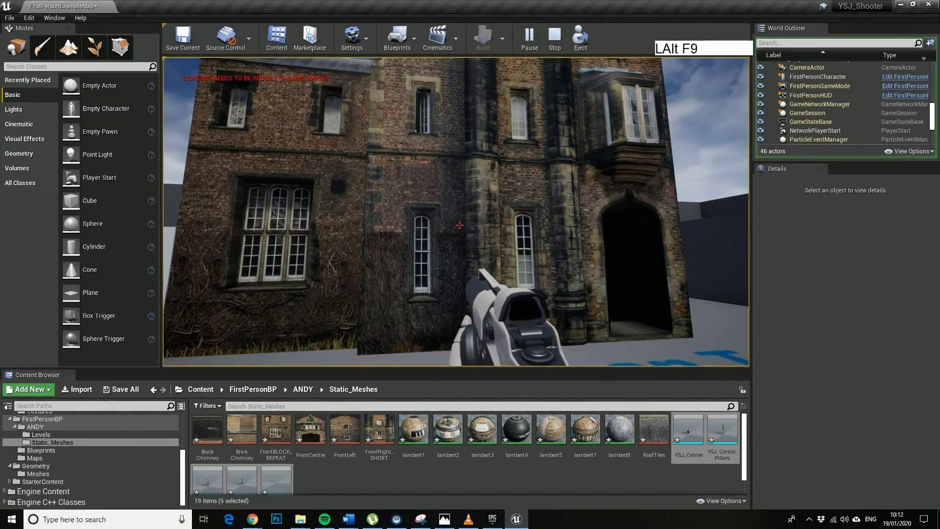
right_click_drag(456, 211, 489, 210)
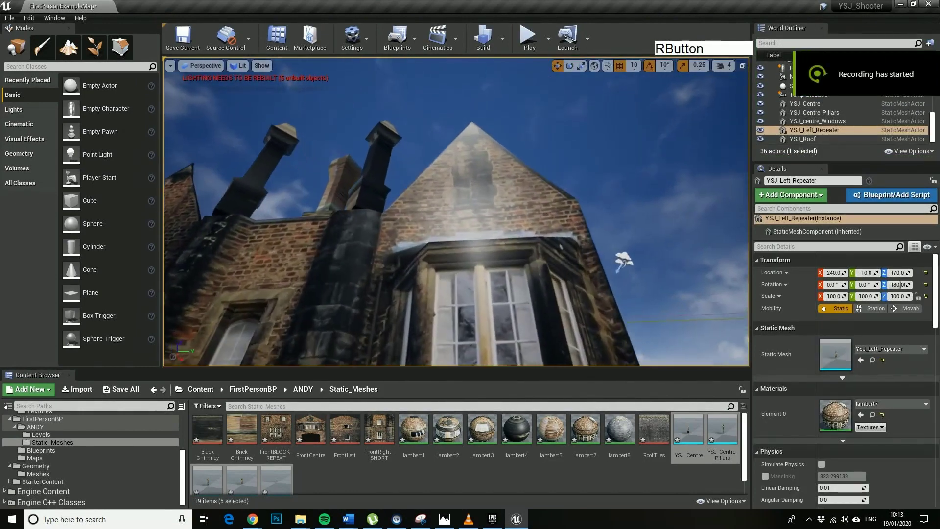
key("s")
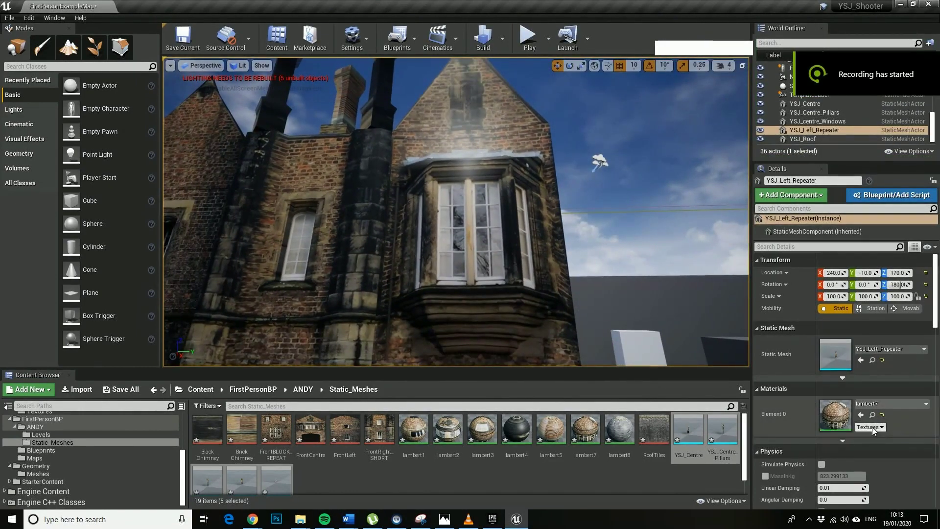
Open lambert7 in a docked material editor and arrange its texture node.
double_click(839, 413)
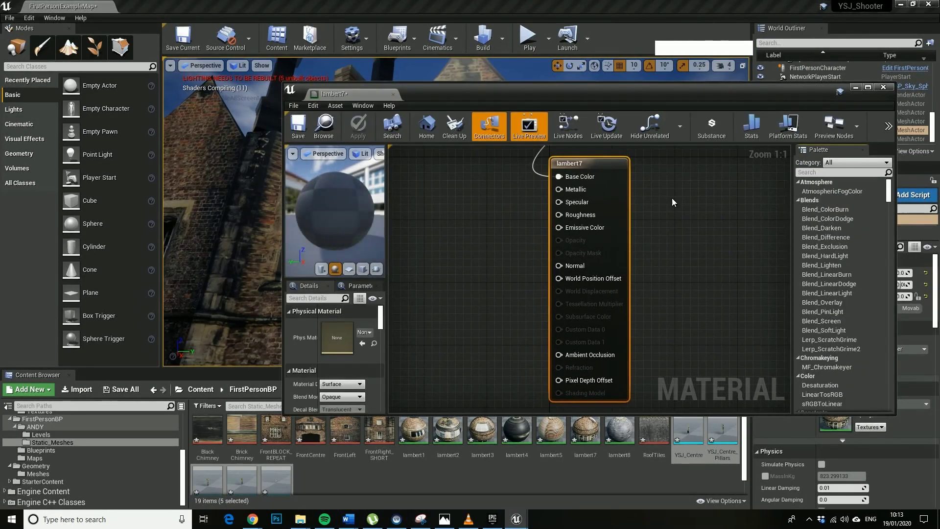
left_click_drag(376, 93, 152, 8)
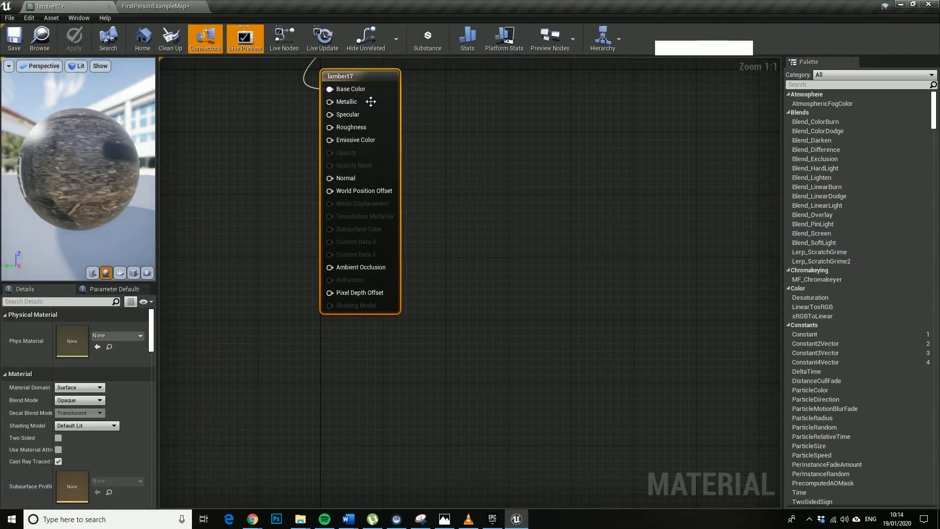
right_click_drag(444, 147, 558, 319)
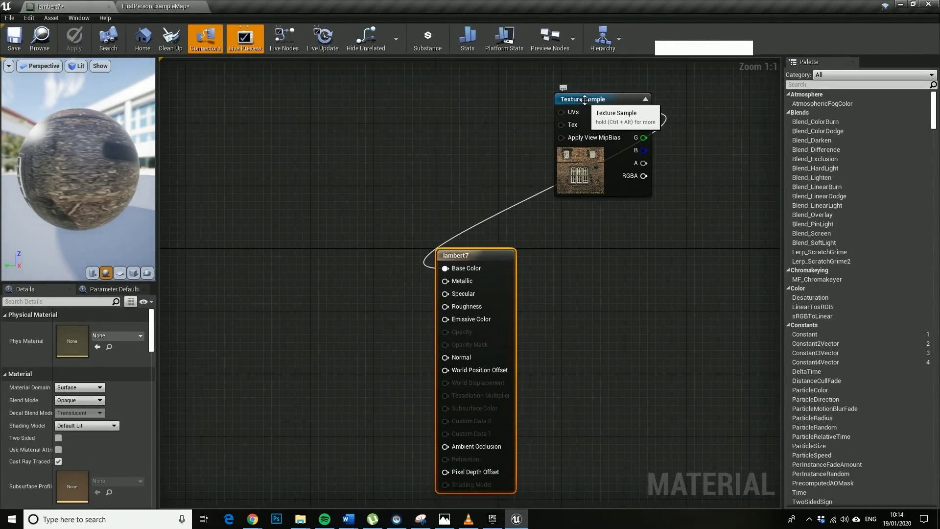
left_click_drag(585, 122, 266, 273)
right_click_drag(577, 300, 616, 176)
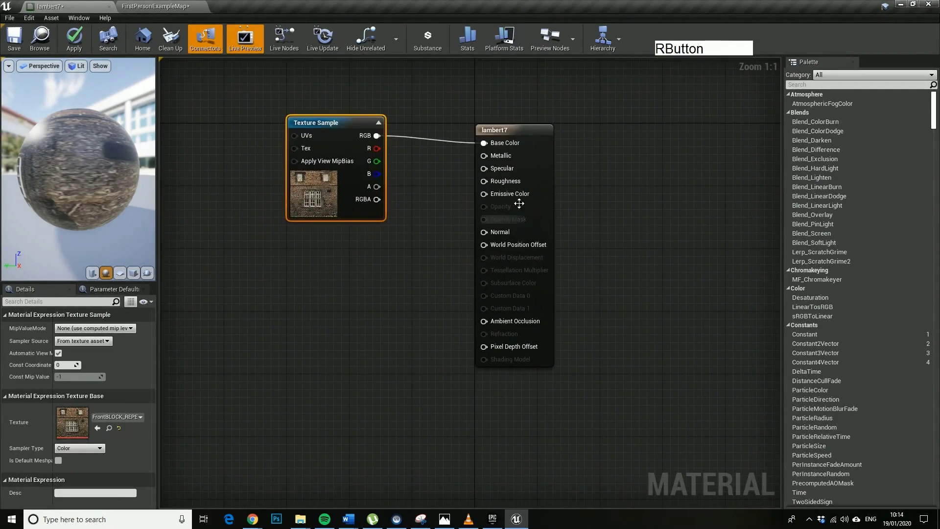
Wire a Constant of 1.0 into lambert7's Roughness and apply the material.
right_click(312, 292)
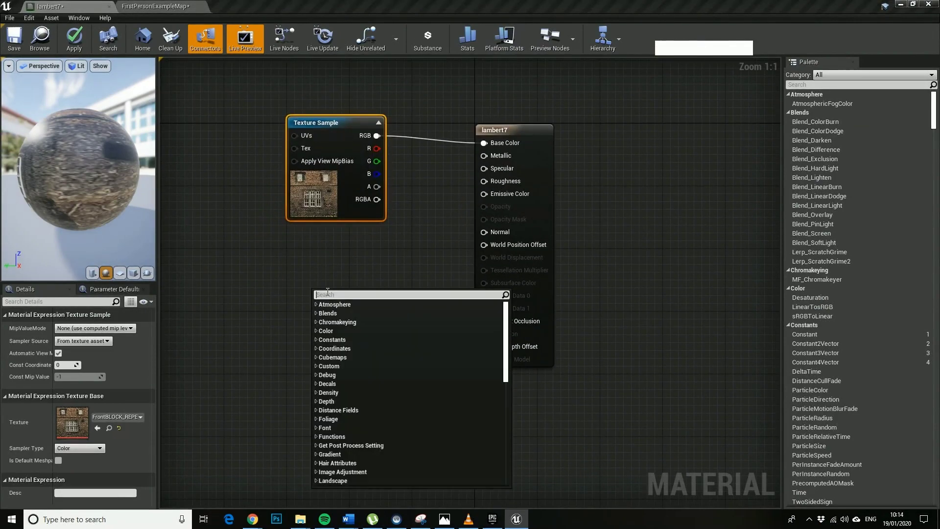
type("con")
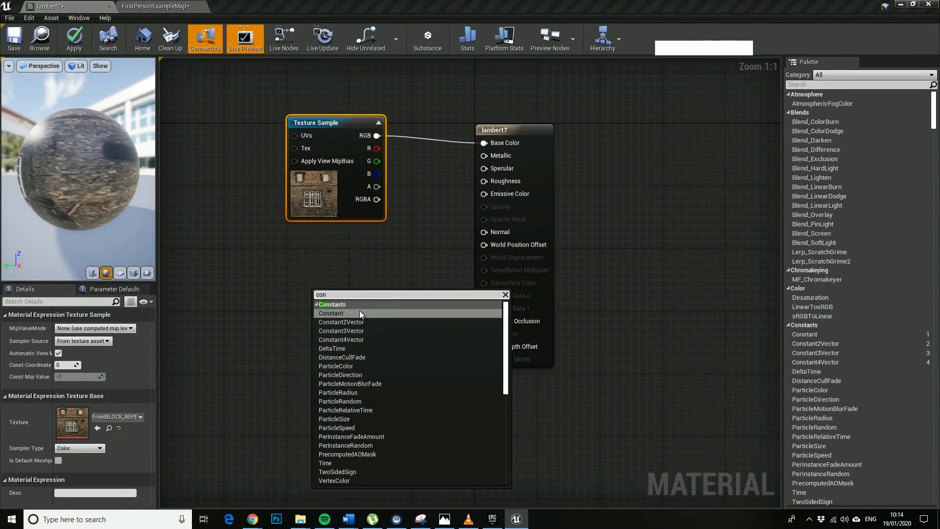
left_click(360, 313)
left_click_drag(325, 300, 299, 292)
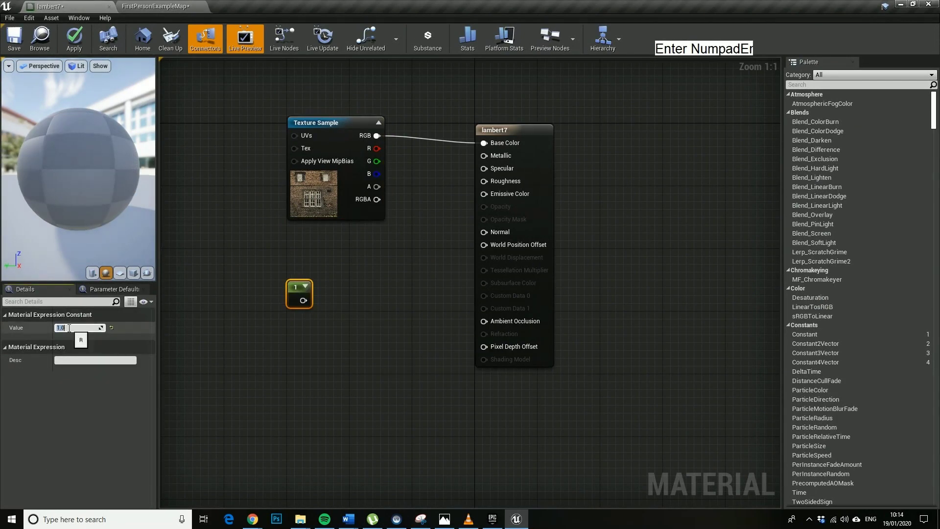
left_click_drag(303, 302, 482, 180)
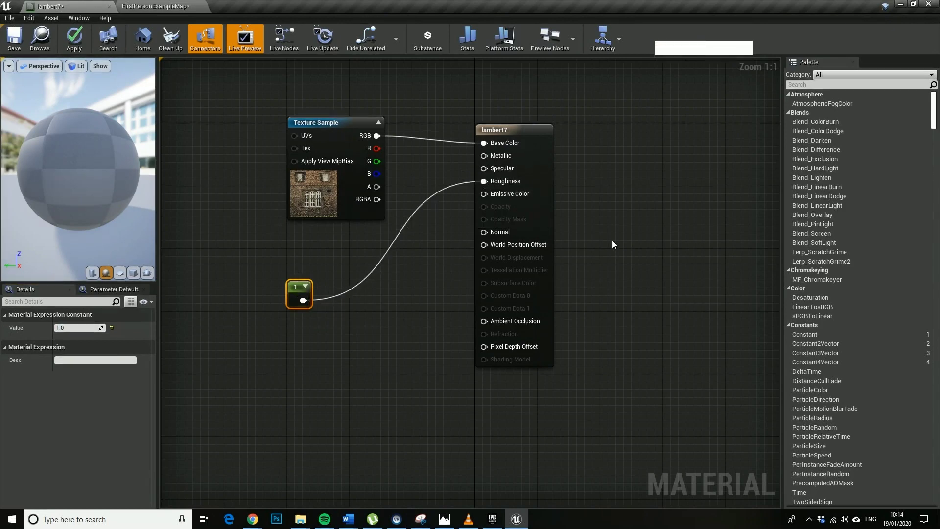
left_click(73, 43)
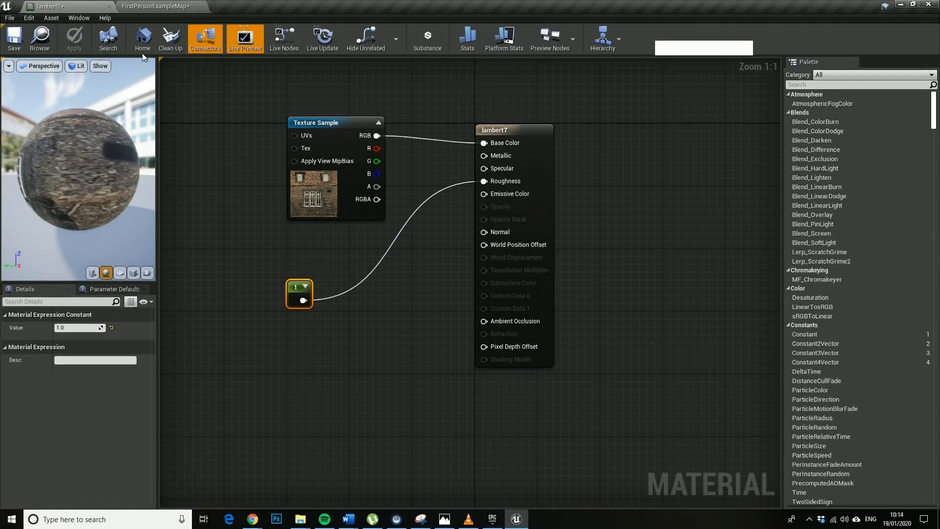
Select the YSJ_Centre building piece in the level and open its lambert2 material.
left_click(160, 8)
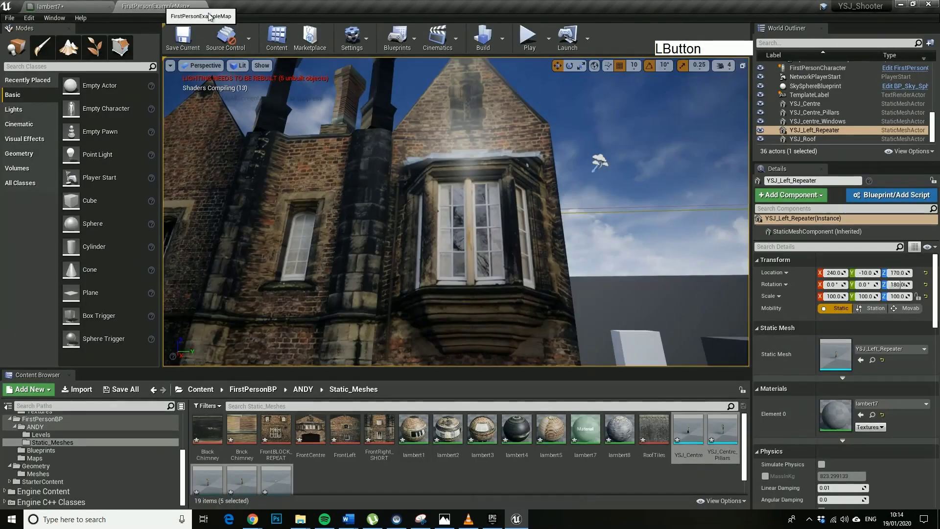
right_click_drag(504, 187, 376, 126)
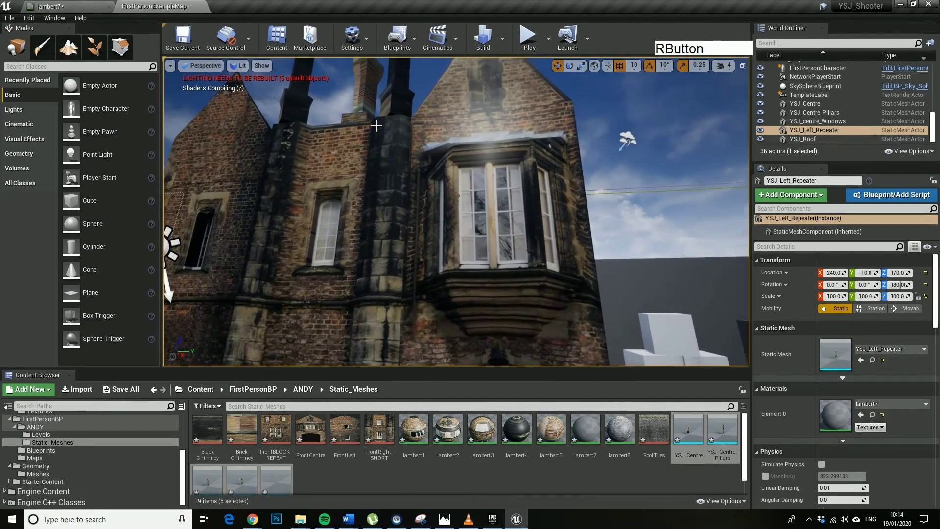
mouse_move(581, 119)
right_mouse_down()
mouse_move(569, 190)
mouse_move(581, 119)
right_mouse_up()
key("s")
left_click(517, 126)
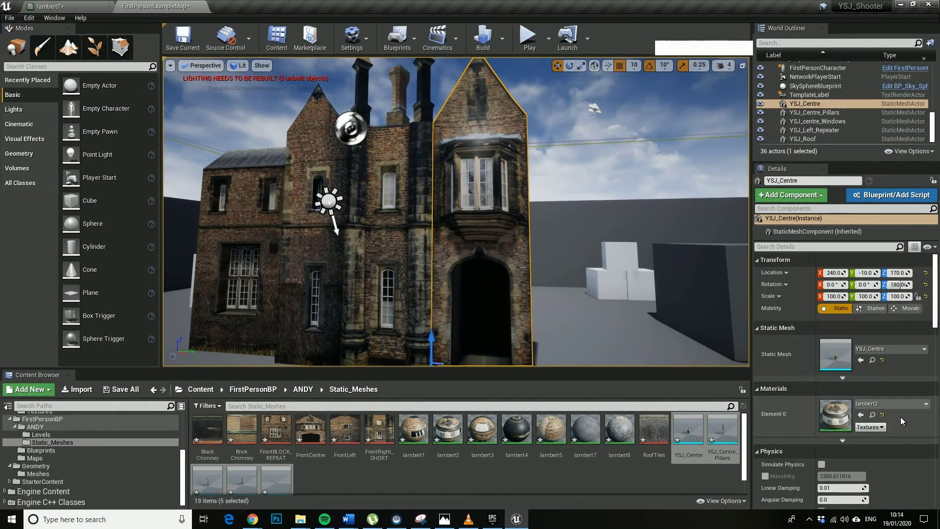
double_click(844, 410)
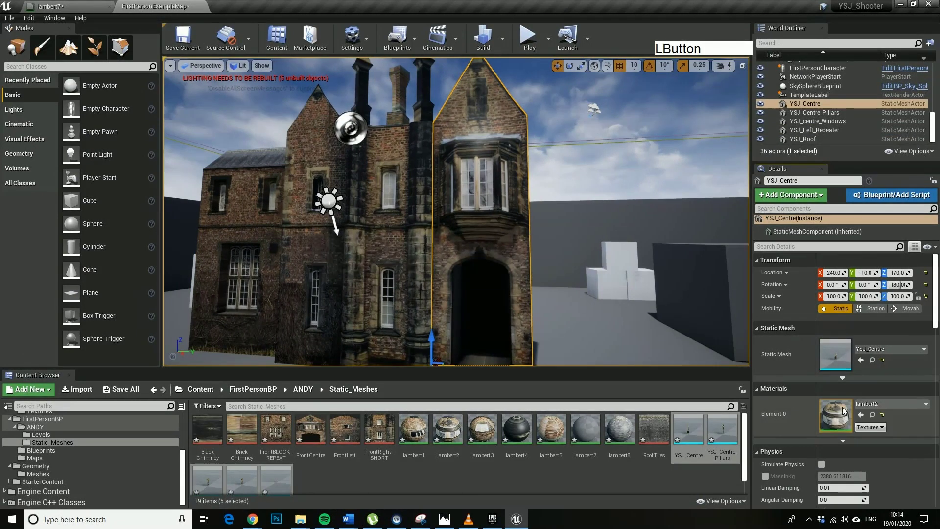
Connect a Constant of 1.0 to lambert2's Roughness and apply the change.
right_click_drag(640, 148, 613, 258)
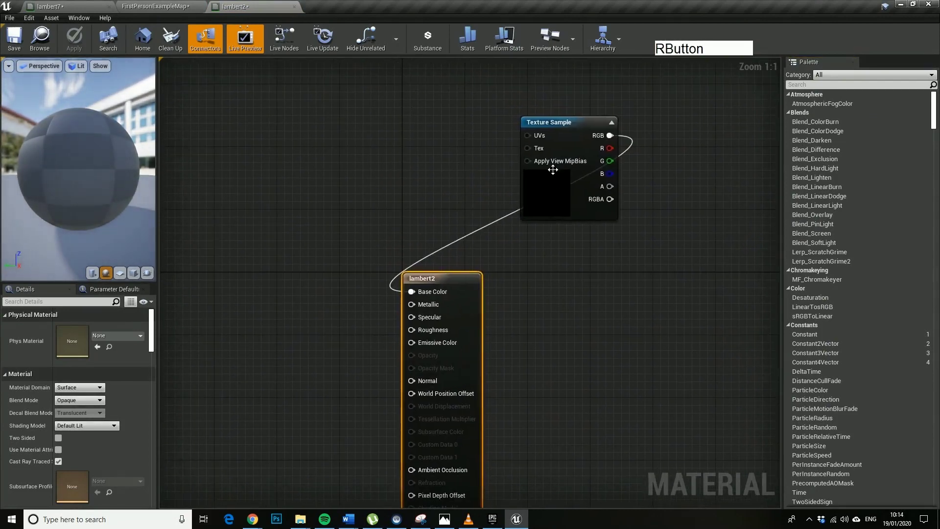
left_click_drag(567, 125, 270, 313)
right_click_drag(567, 324, 638, 145)
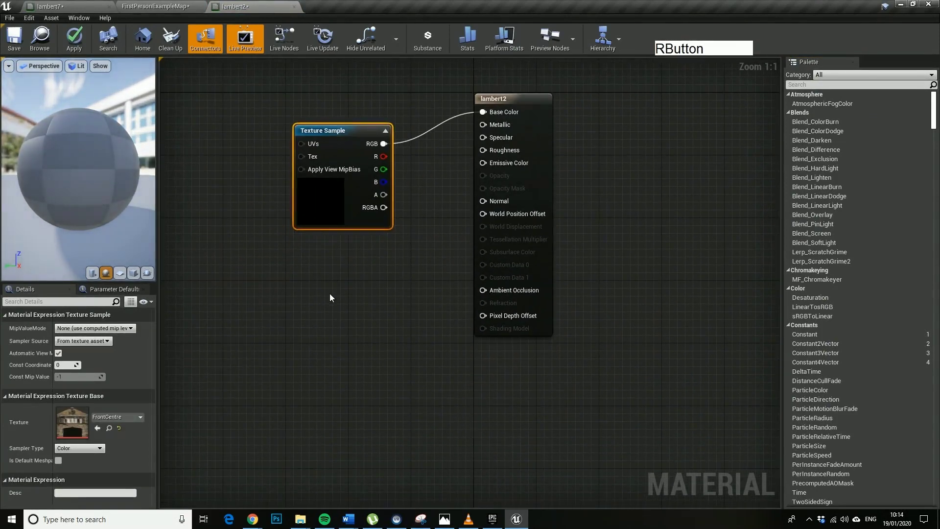
right_click(330, 293)
type("const")
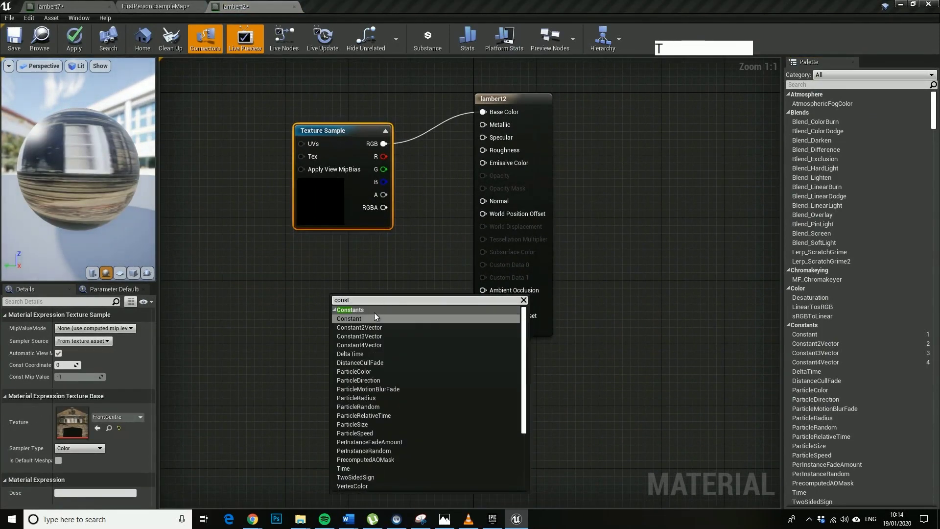
left_click(365, 317)
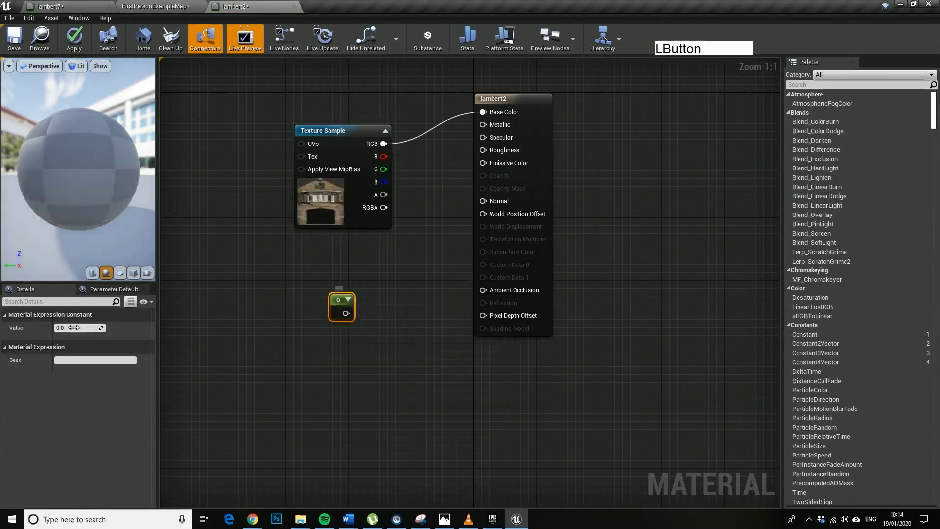
left_click(74, 326)
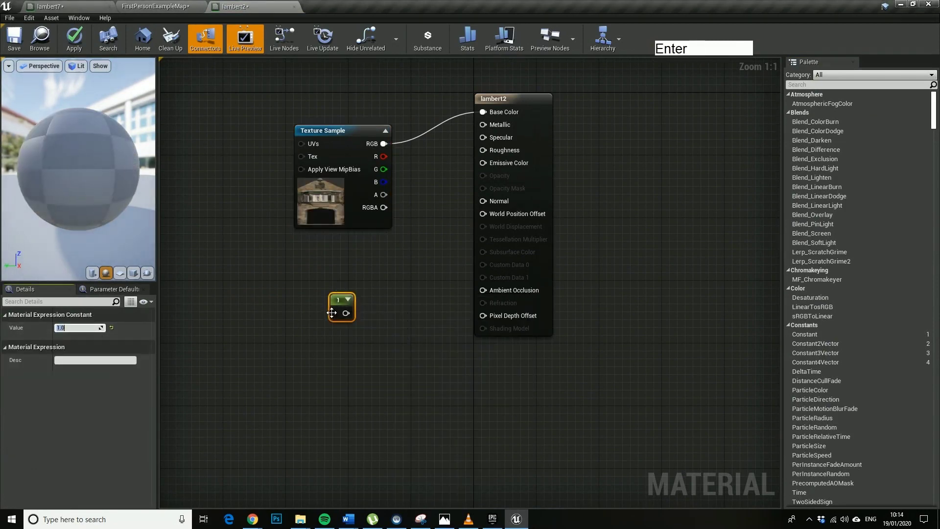
left_click_drag(346, 313, 492, 212)
left_click_drag(490, 151, 483, 150)
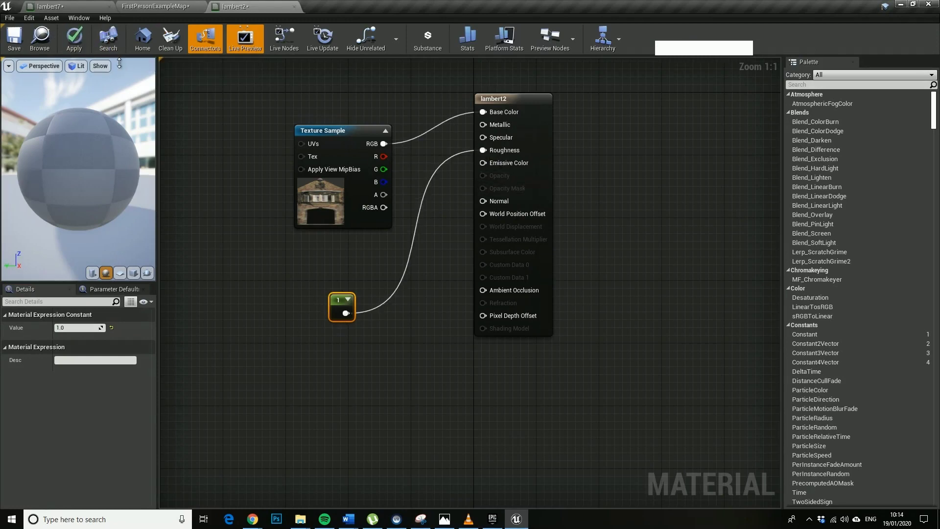
left_click(77, 47)
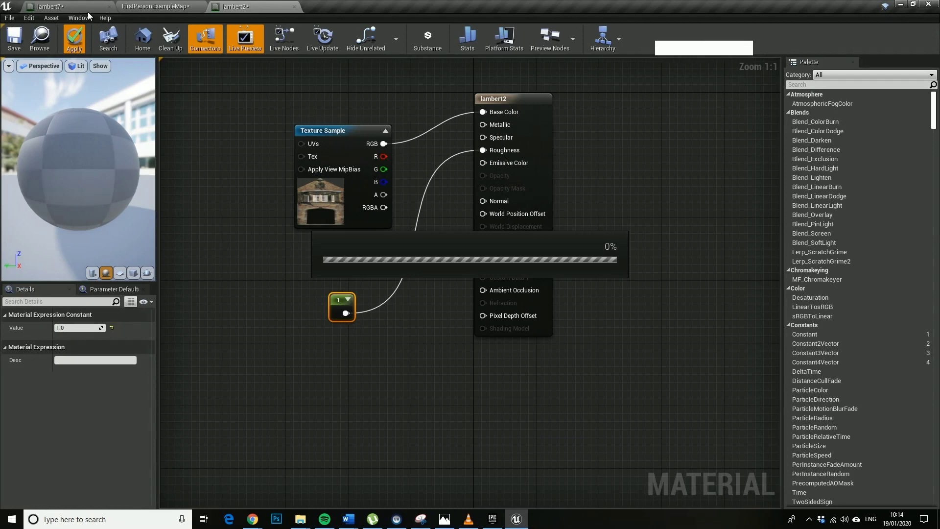
Go back to the level map and look up at the building's gable.
left_click(71, 6)
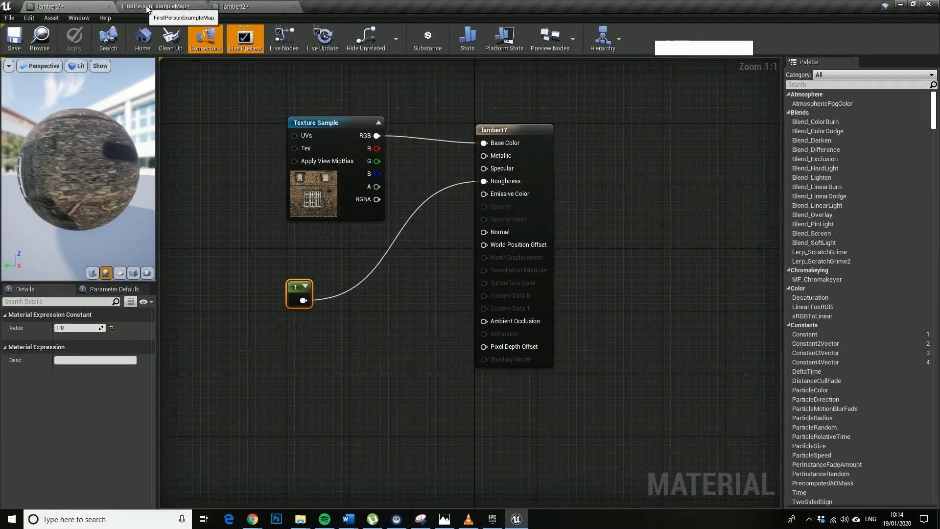
left_click_drag(176, 8, 68, 6)
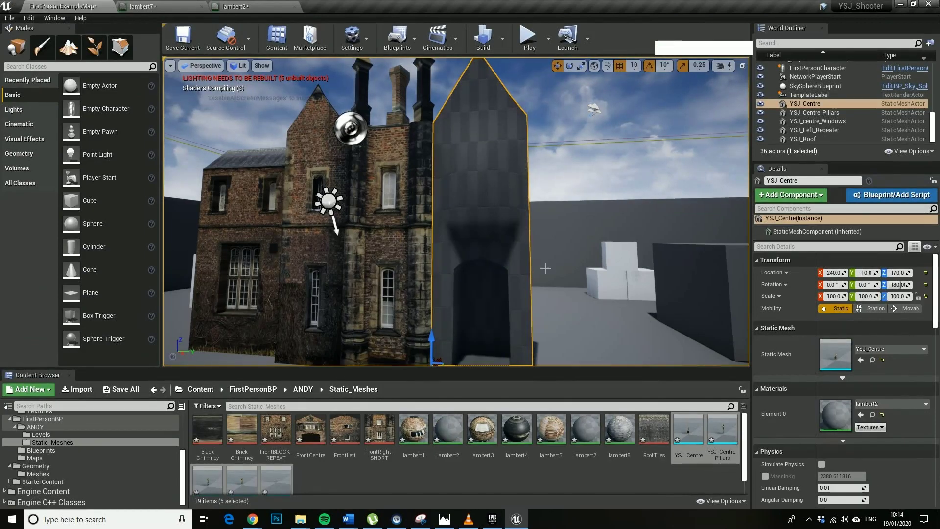
right_click_drag(545, 269, 489, 221)
Fly the editor view back from the facade and select the YSJ_Centre_Pillars piece.
key("w")
key("a")
key("s")
left_click(488, 220)
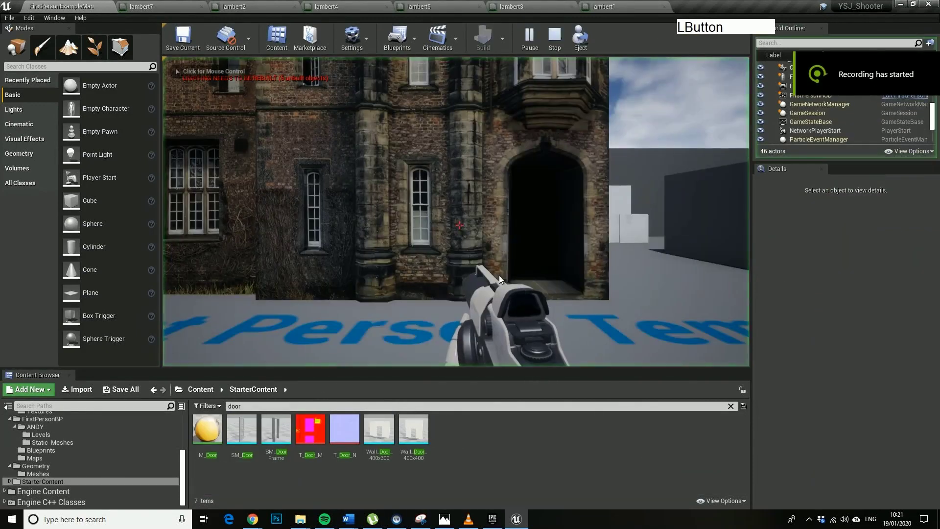
Walk the player toward the facade, strafing along it and firing projectiles.
key("w")
right_click_drag(499, 275, 519, 210)
key("d")
left_click(459, 225)
key("w")
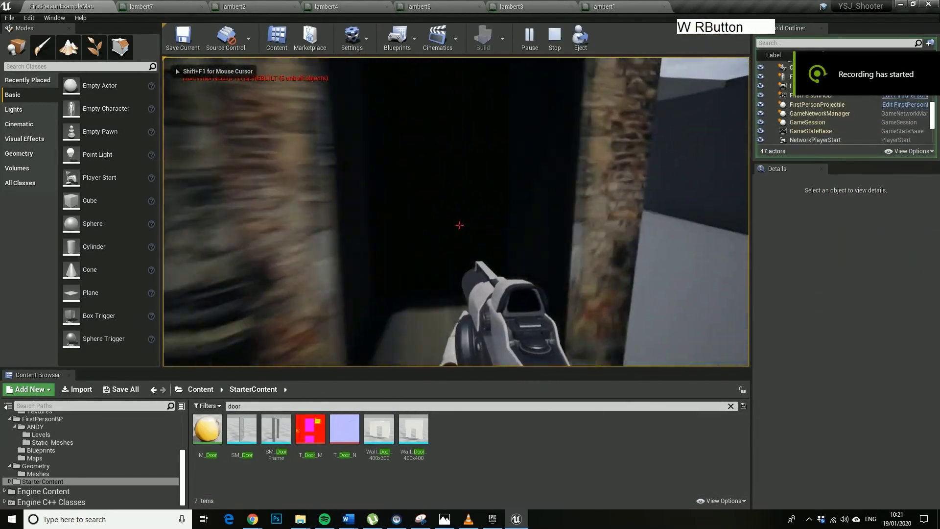
key("a")
left_click(459, 225)
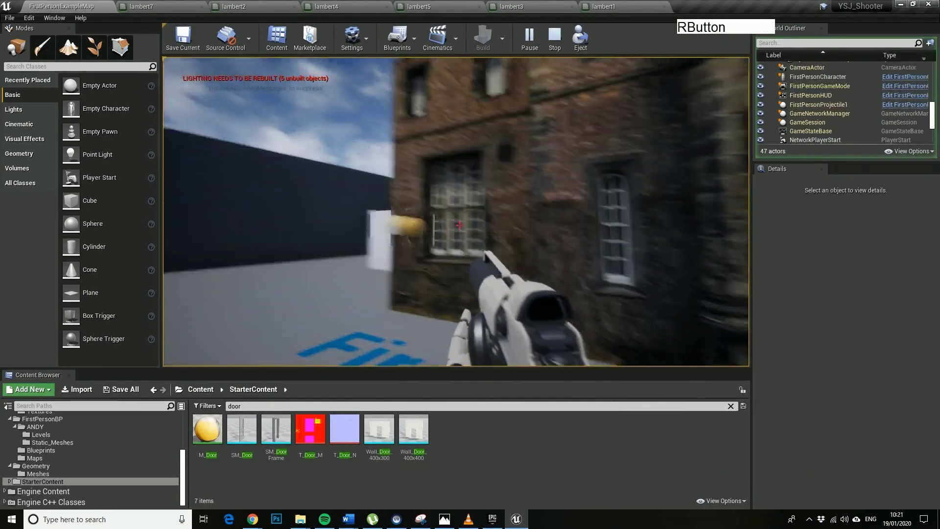
Walk into the dark doorway firing, back out, and stop the play-test.
key("d")
key("w")
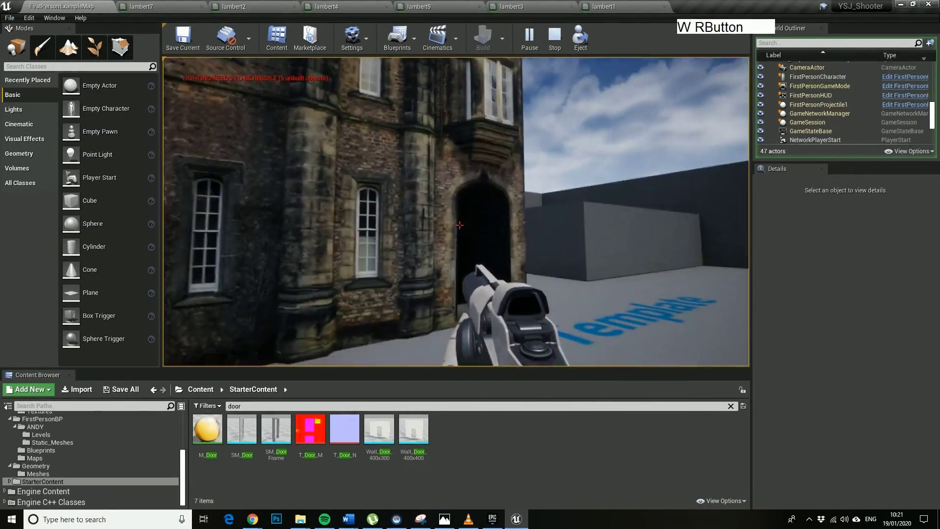
left_click(459, 225)
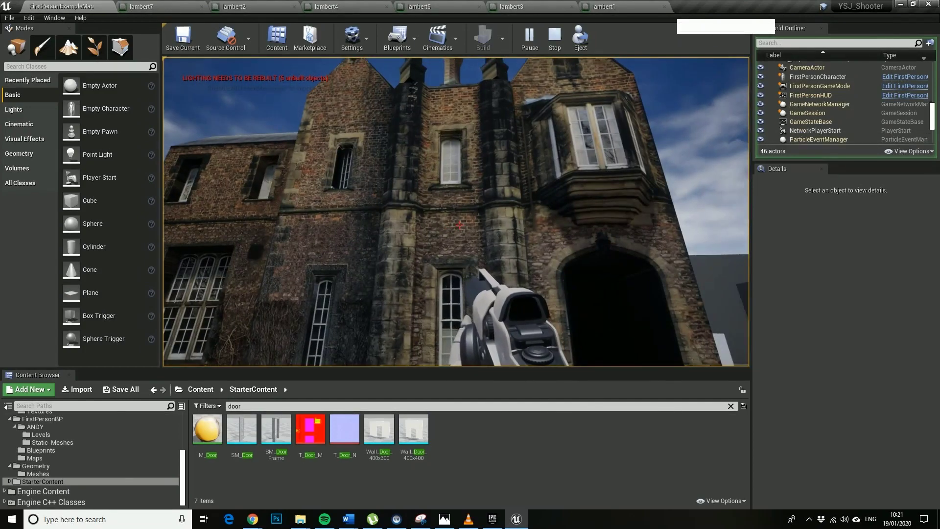
key("w")
key("s")
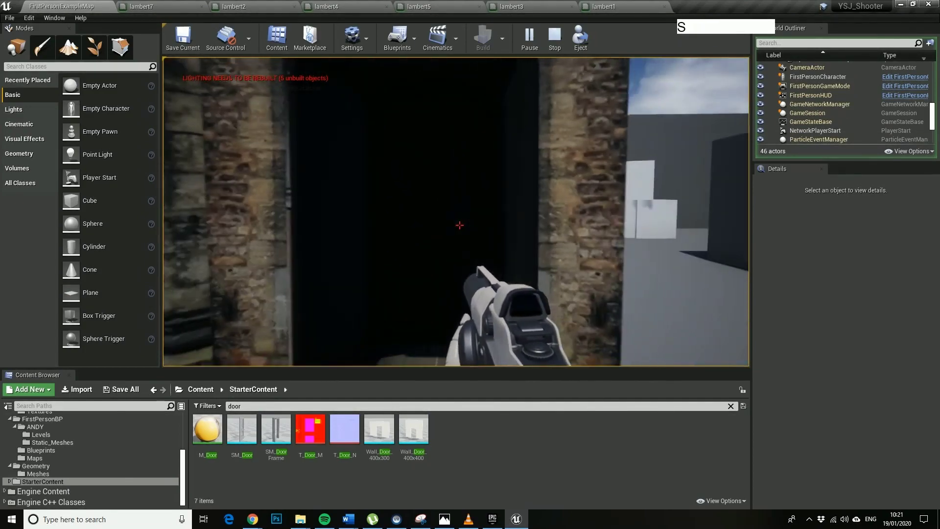
key("alt")
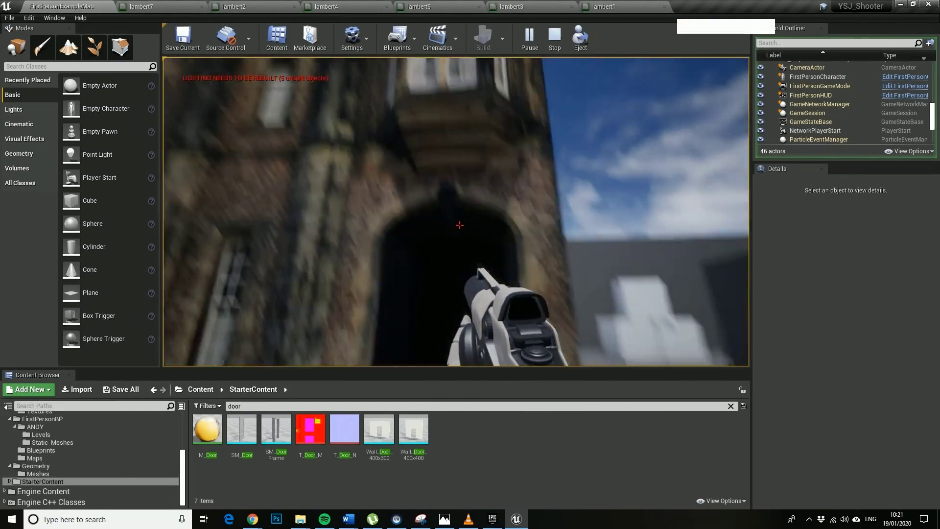
key("Escape")
Select the YSJ_Centre building piece and open its static mesh in the mesh editor.
right_click_drag(474, 251, 510, 212)
left_click(526, 191)
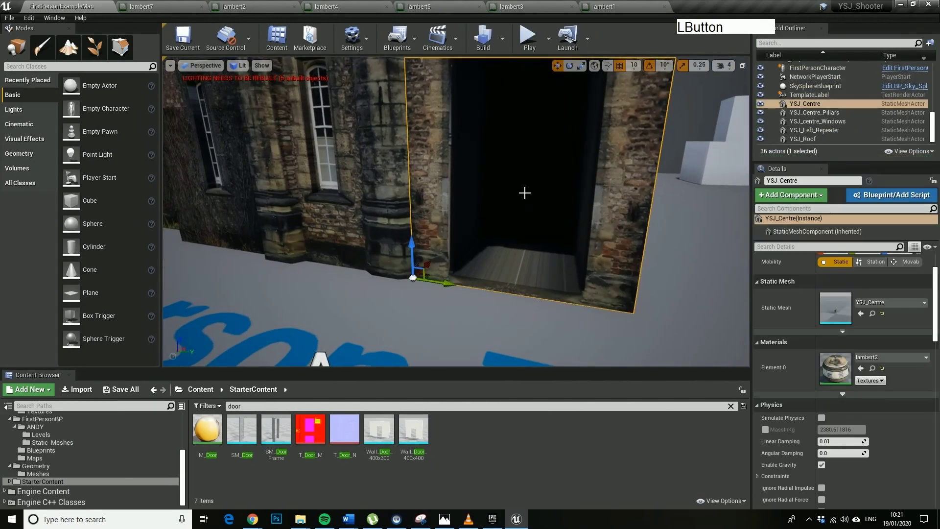
right_click(525, 193)
left_click(692, 186)
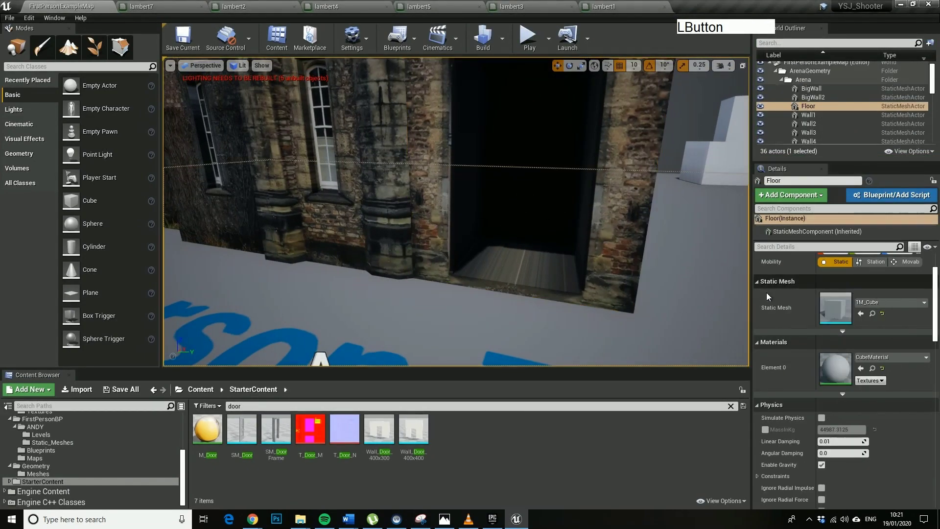
right_click(561, 235)
right_click_drag(561, 235, 547, 184)
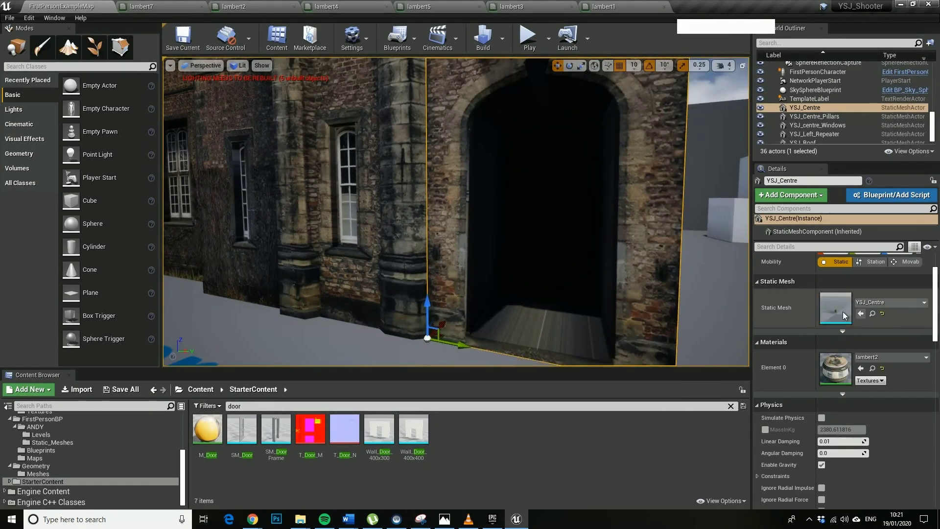
scroll(905, 383, "up", 2)
double_click(836, 319)
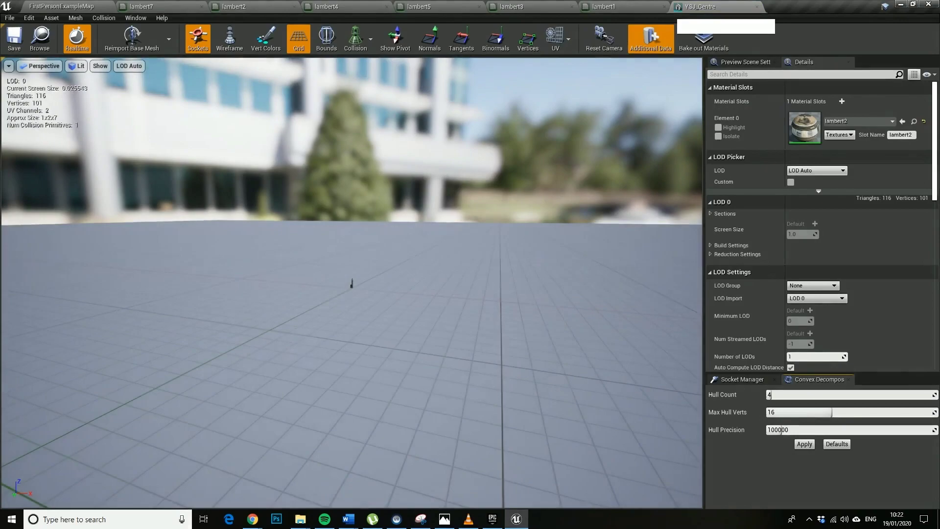
right_click_drag(577, 241, 495, 223)
Fly and frame the YSJ_Centre mesh up close in the mesh preview.
key("w")
key("s")
key("w")
key("w")
key("a")
key("d")
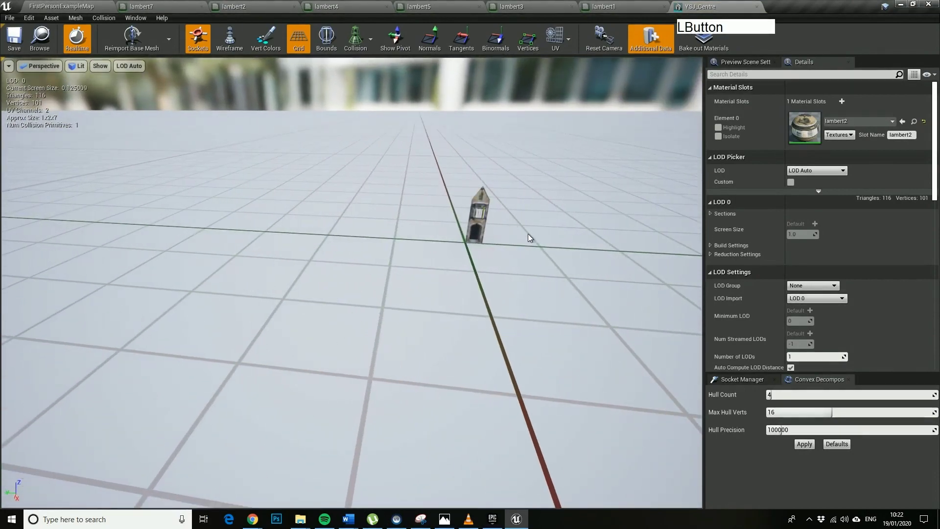
key("f")
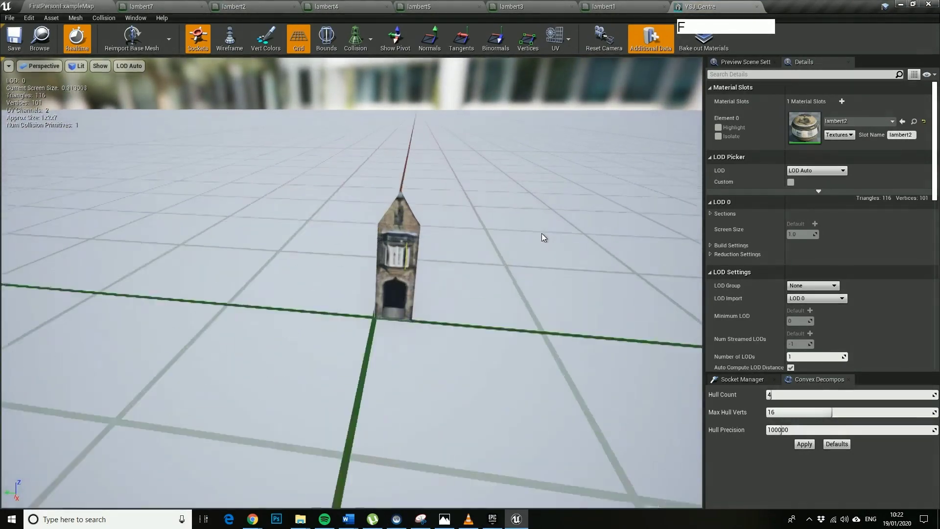
right_click_drag(507, 296, 556, 297)
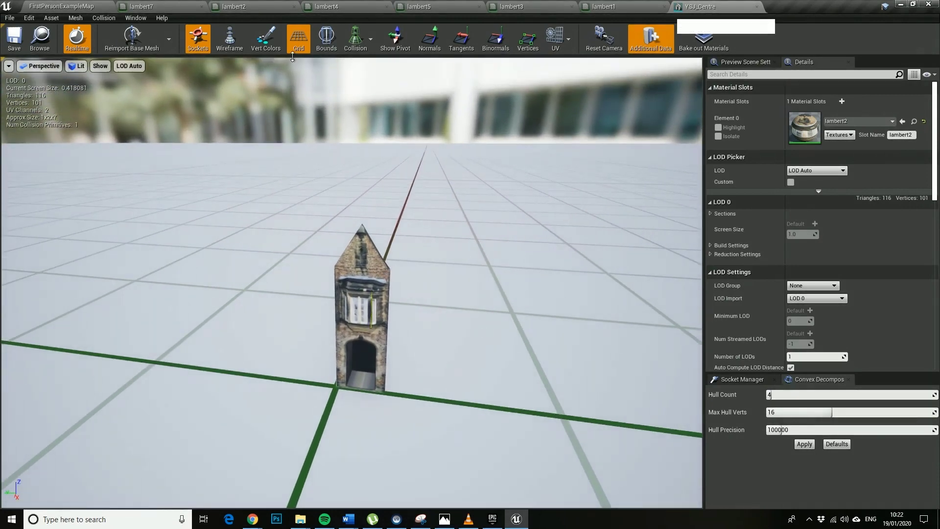
Add a first 26DOP simplified collision hull to the YSJ_Centre mesh.
left_click(371, 39)
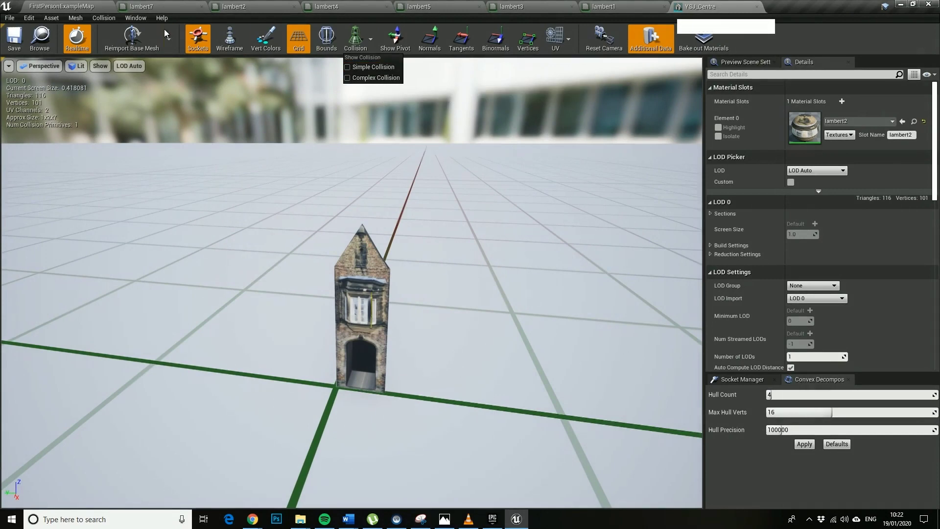
left_click(104, 18)
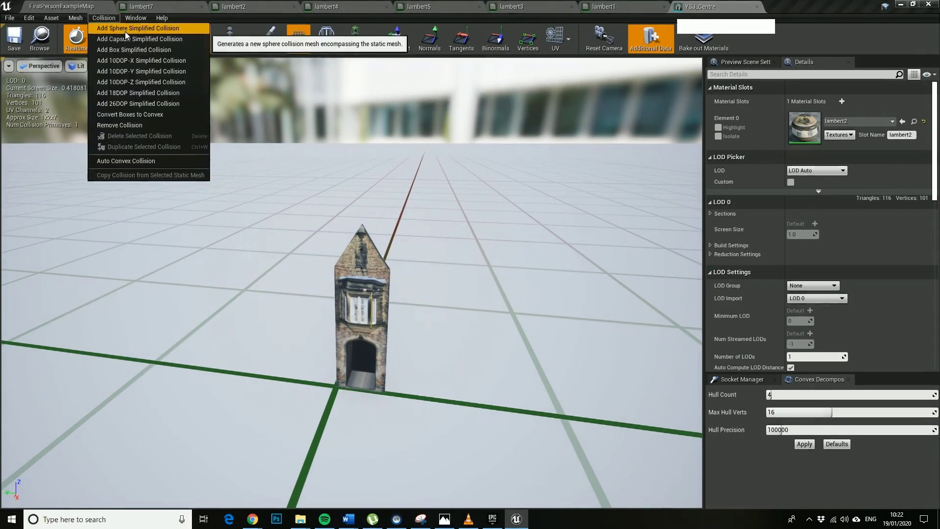
left_click(145, 103)
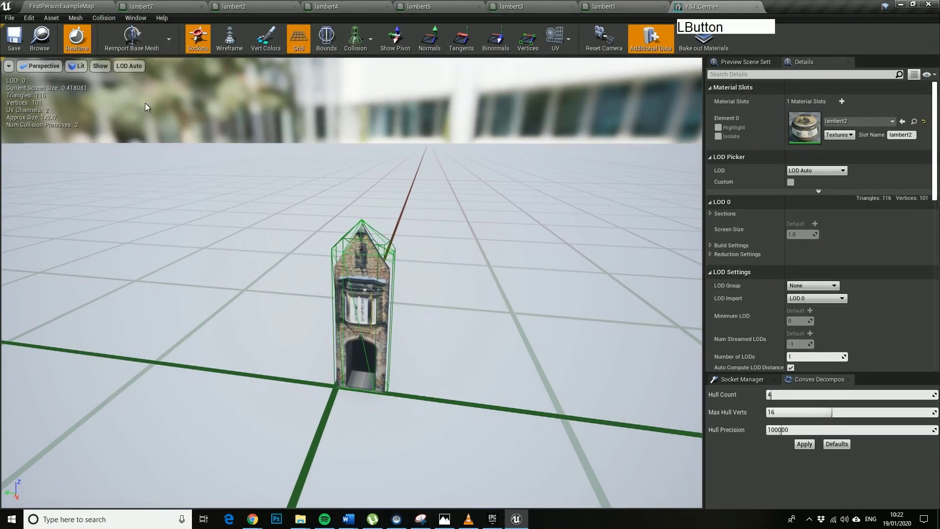
right_click_drag(145, 103, 367, 315)
key("f")
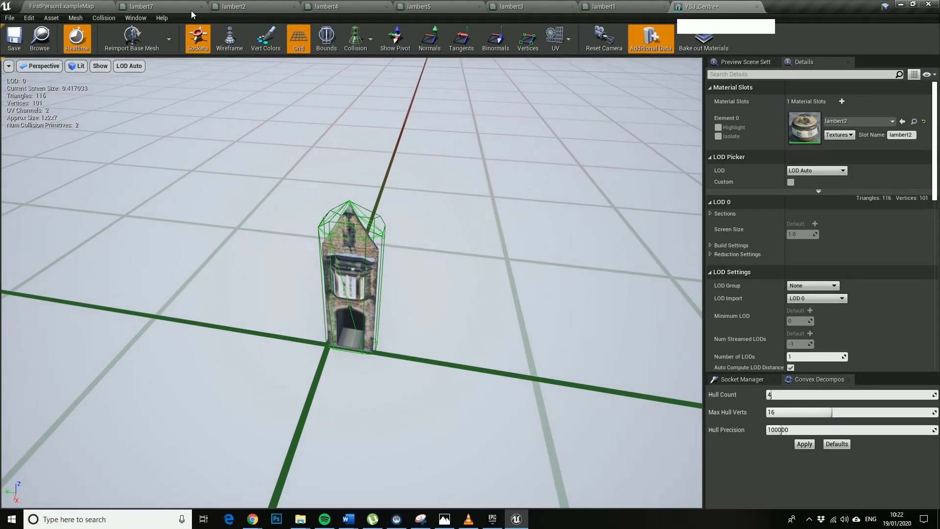
Check the auto convex collision settings, then add a second 26DOP simplified collision hull.
left_click(113, 20)
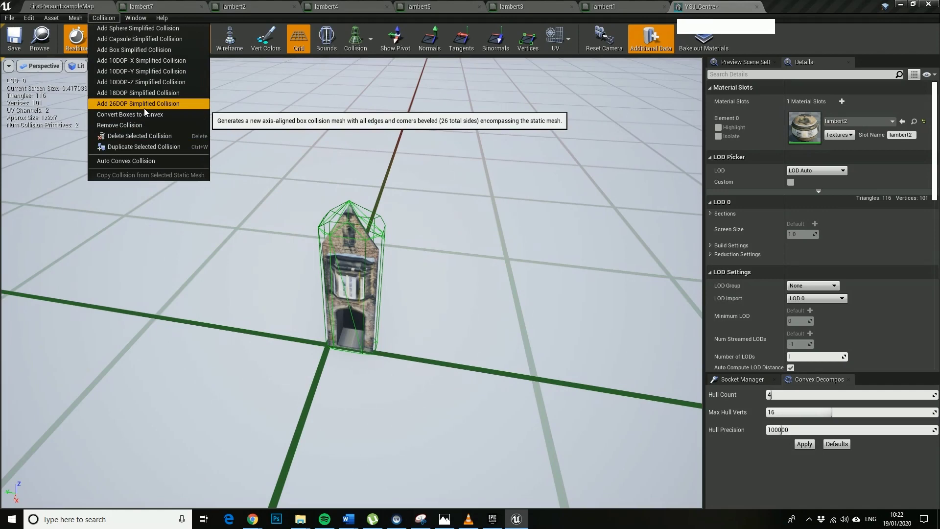
left_click(143, 161)
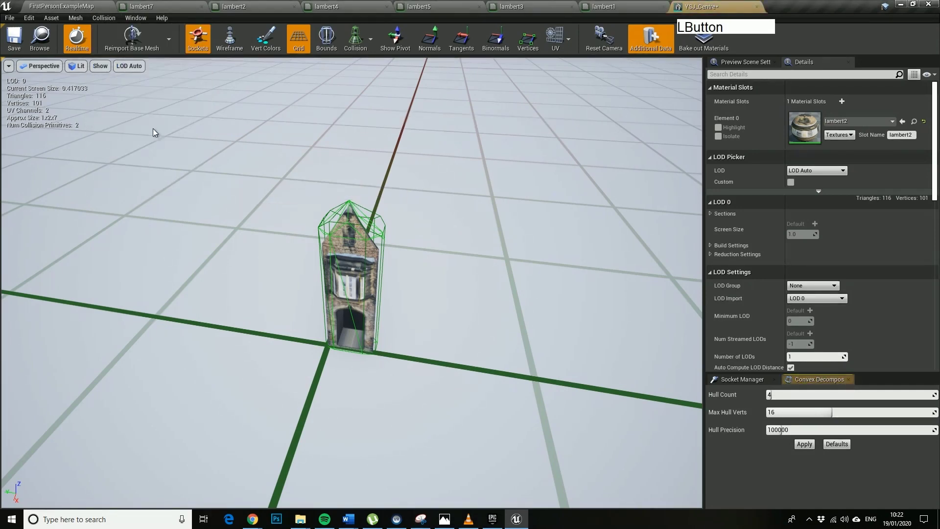
left_click(110, 18)
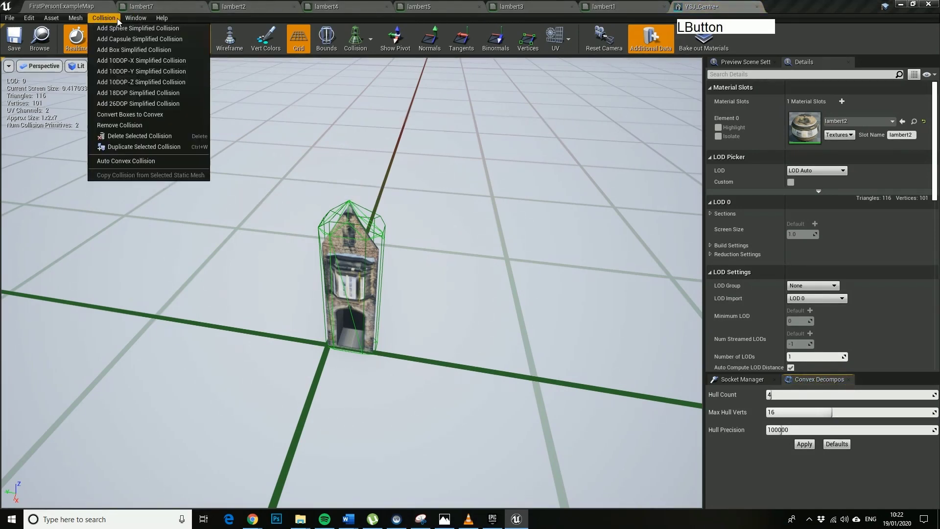
left_click(132, 107)
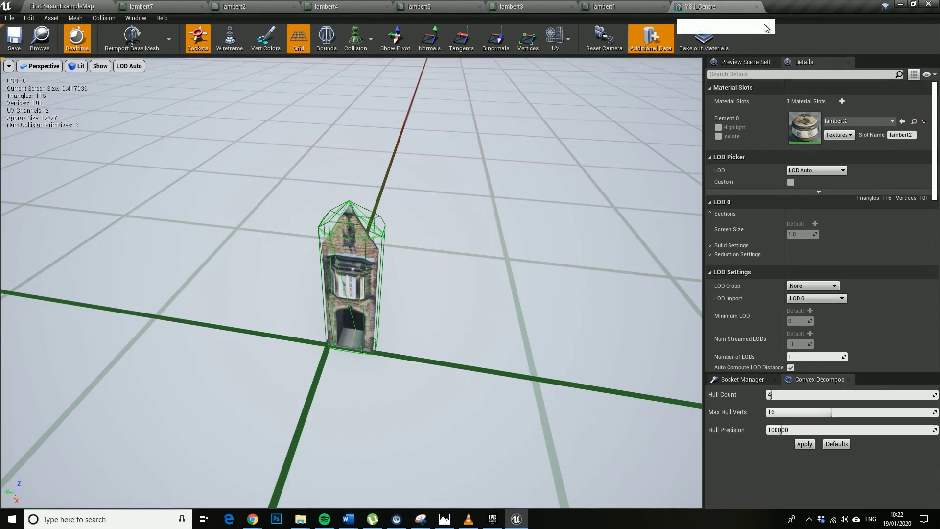
right_click_drag(529, 199, 533, 248)
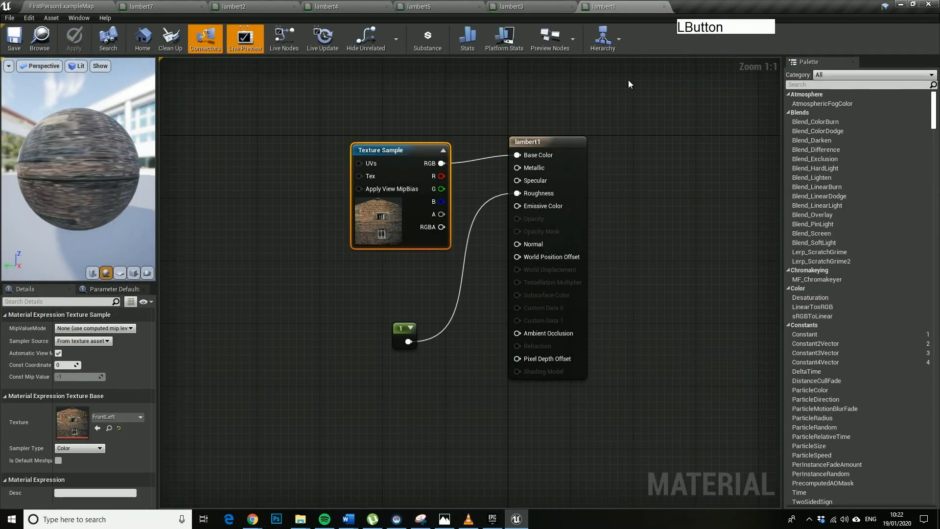
Return to the level, start play, and walk into the dark doorway and back out.
left_click(63, 6)
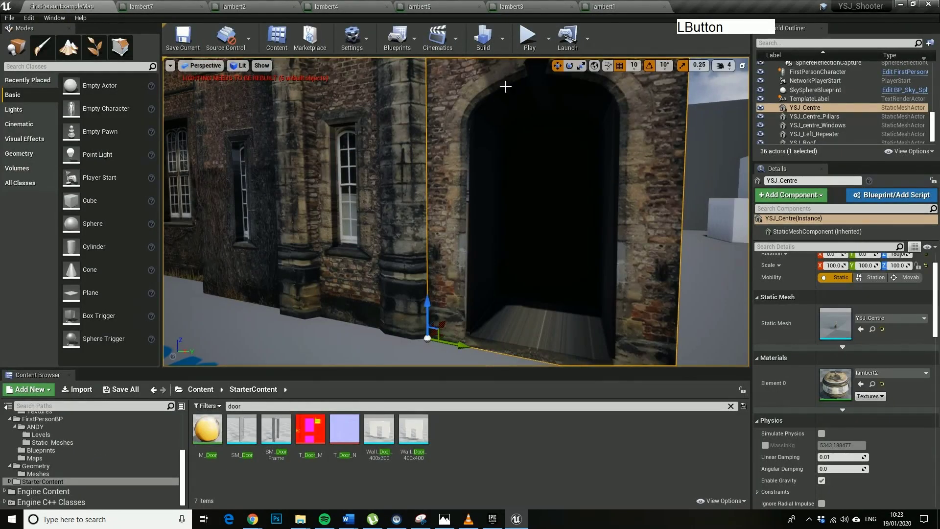
left_click(529, 36)
key("w")
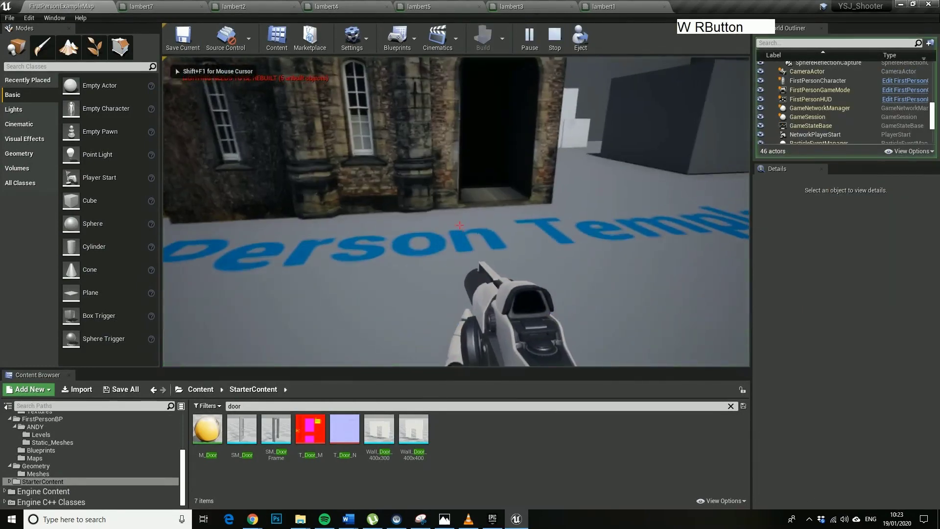
key("w")
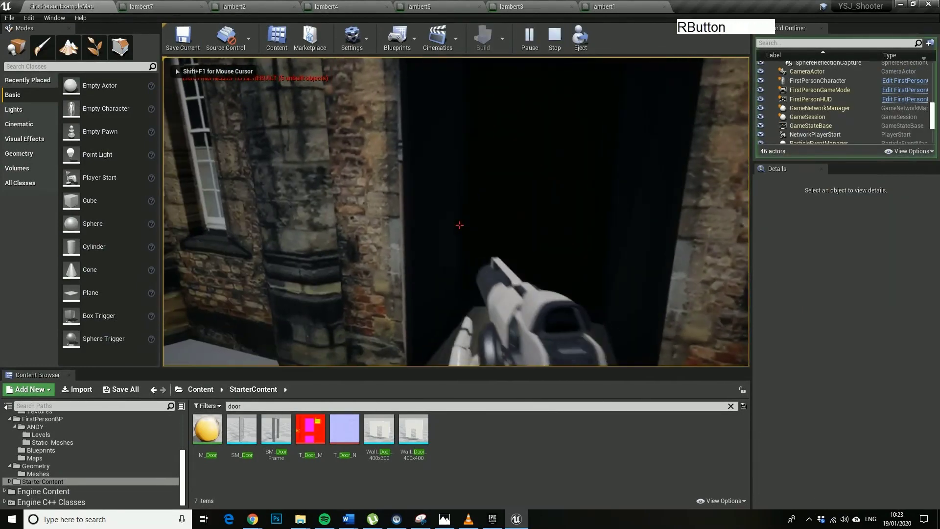
key("s")
key("s")
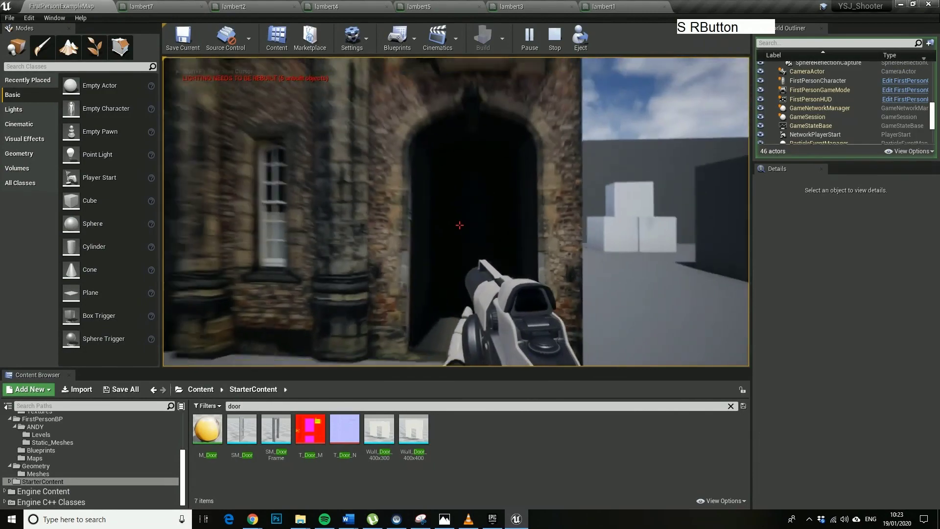
Fire three projectiles at the building, then walk to the doorway and along the facade.
left_click(459, 225)
left_click(459, 225)
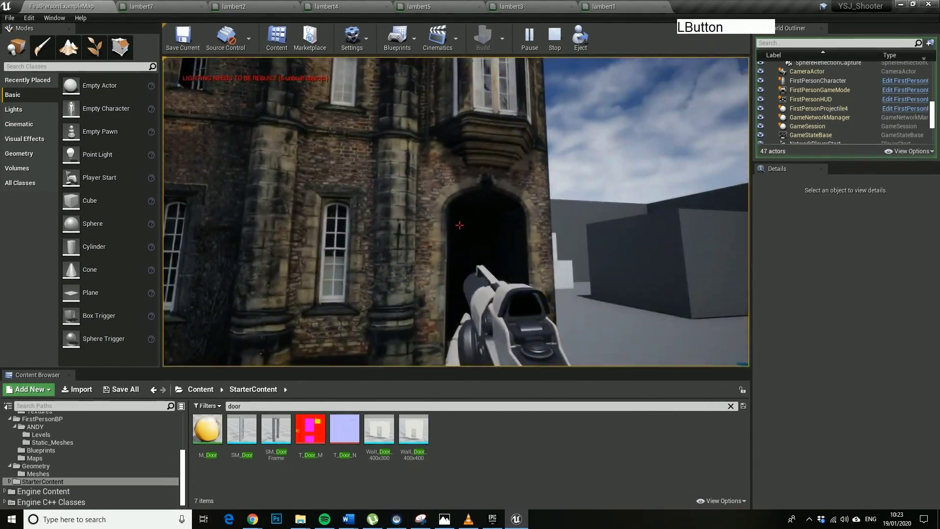
left_click(459, 224)
key("w")
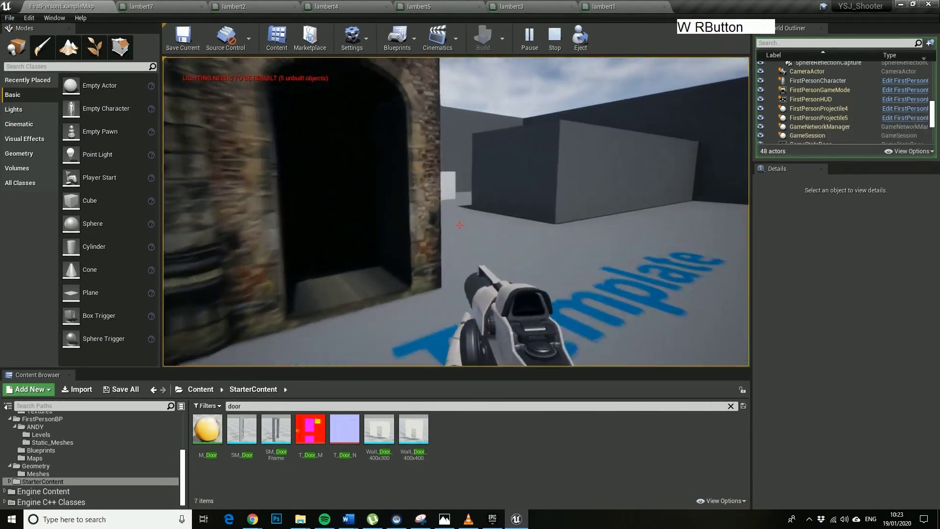
key("s")
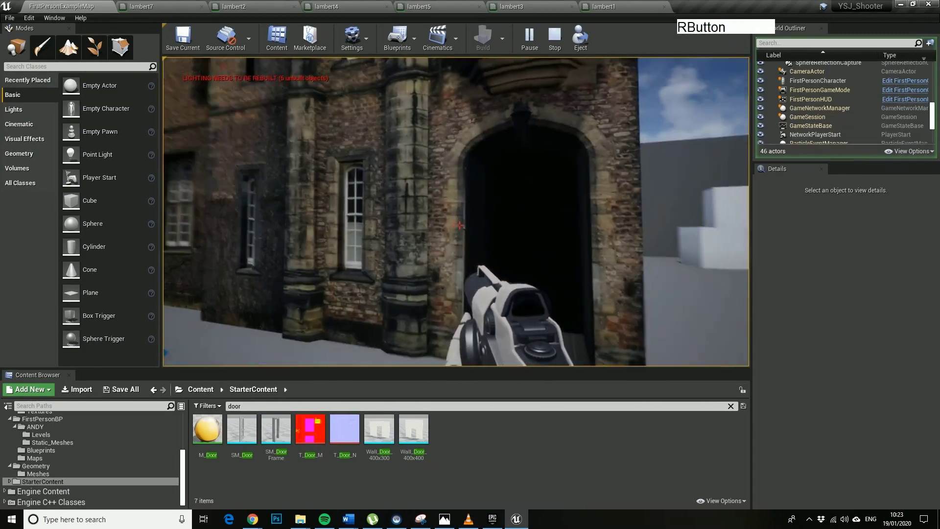
key("w")
key("a")
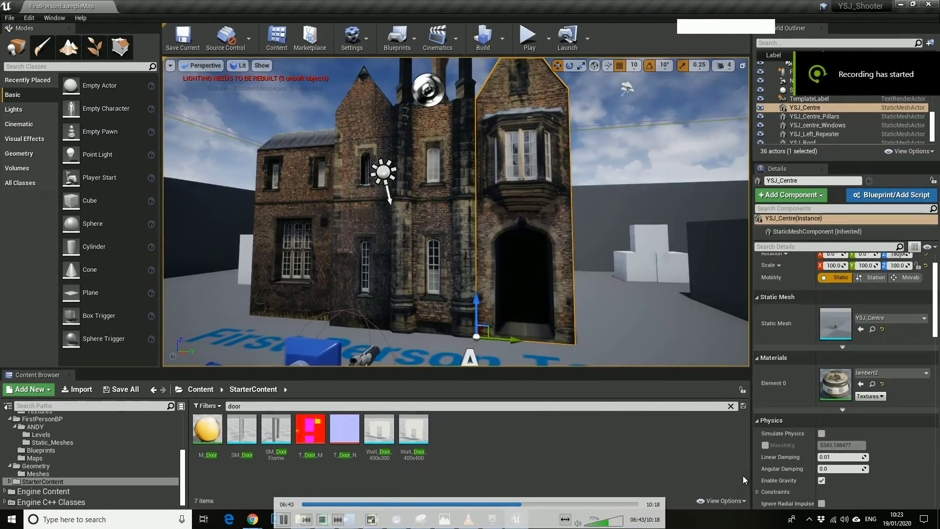
left_click(252, 519)
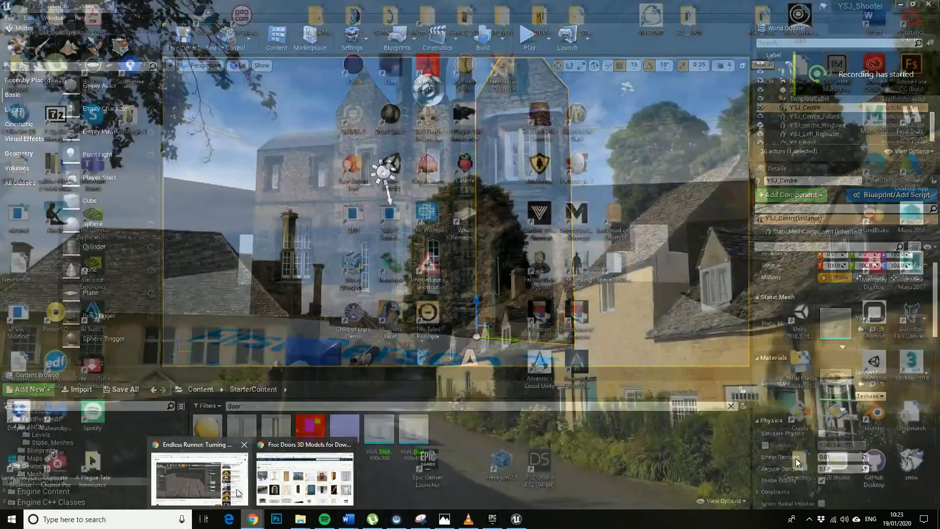
Glance at the TurboSquid free doors page, then turn the level view toward the doorway.
left_click(344, 491)
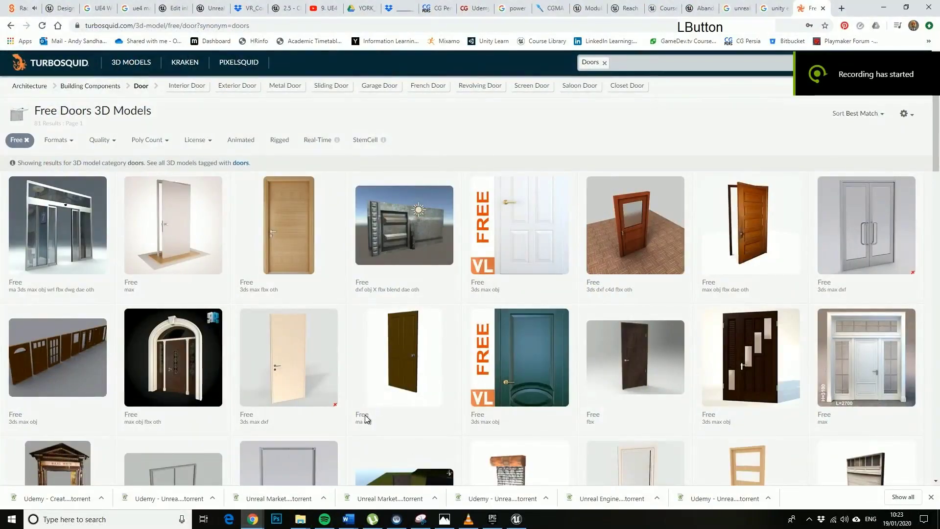
right_click(394, 389)
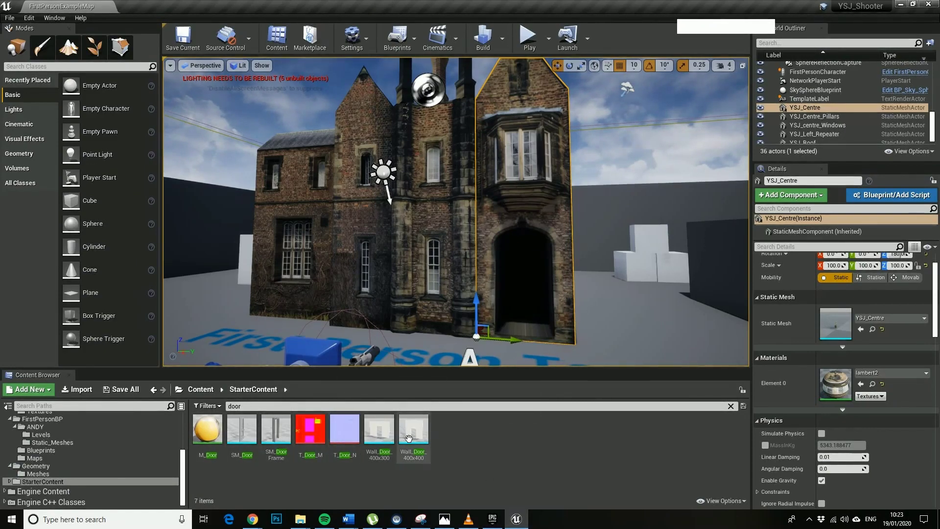
right_click_drag(501, 242, 587, 244)
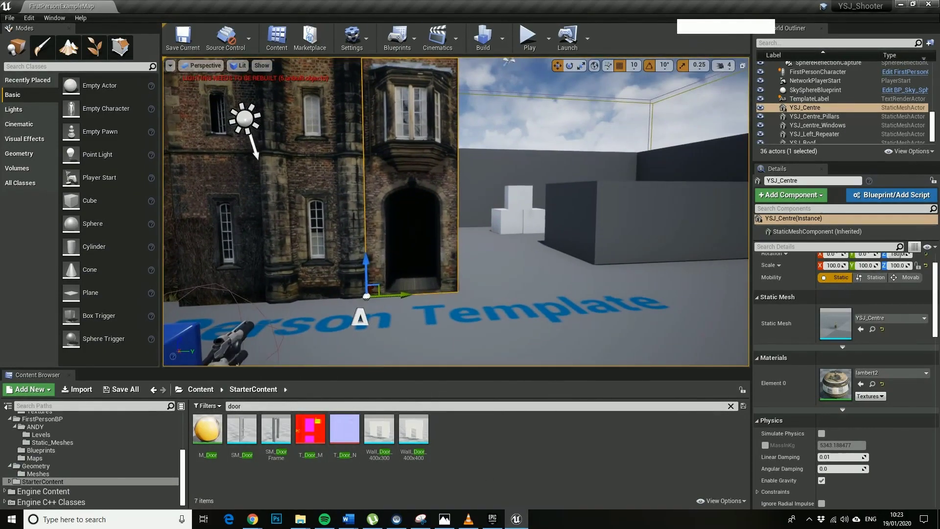
scroll(456, 220, "up", 3)
right_click_drag(456, 221, 406, 274)
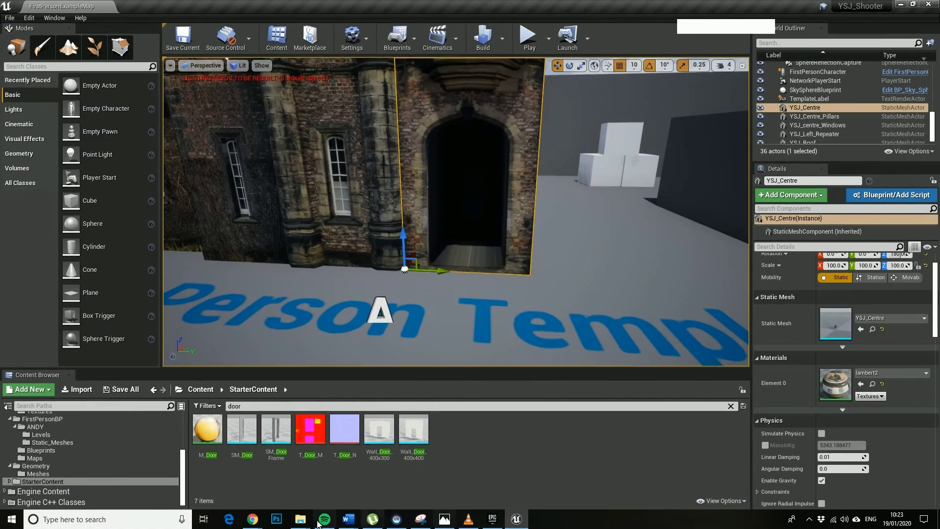
View the sci-fi metal door's TurboSquid product page and return to the free doors list.
left_click(252, 519)
left_click(294, 487)
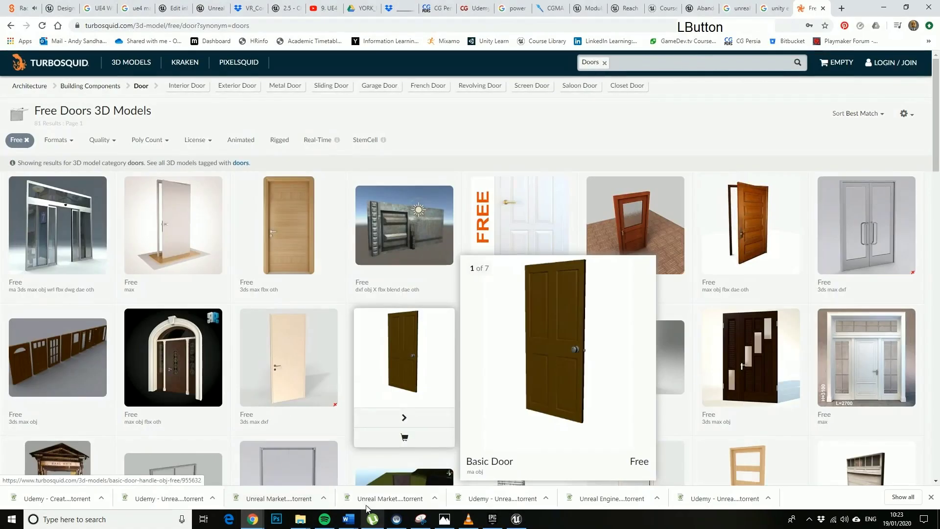
left_click(419, 263)
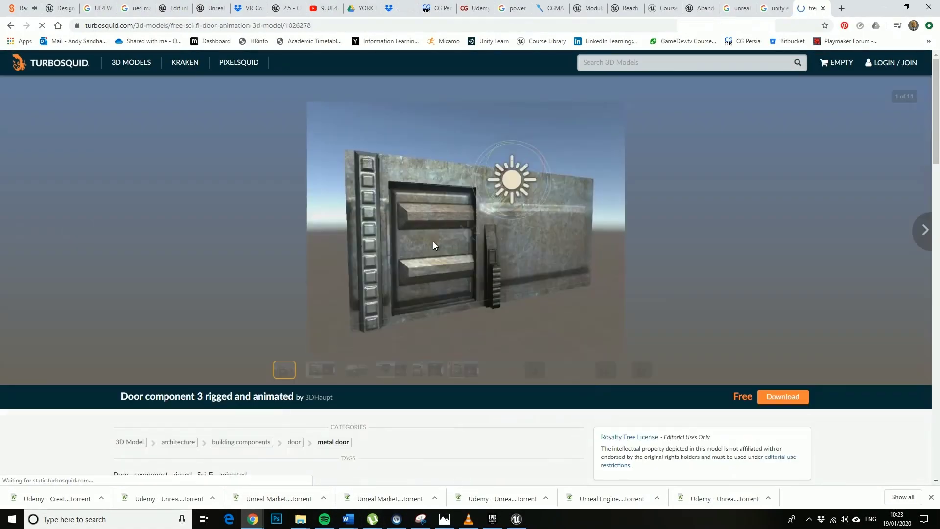
right_click(589, 299)
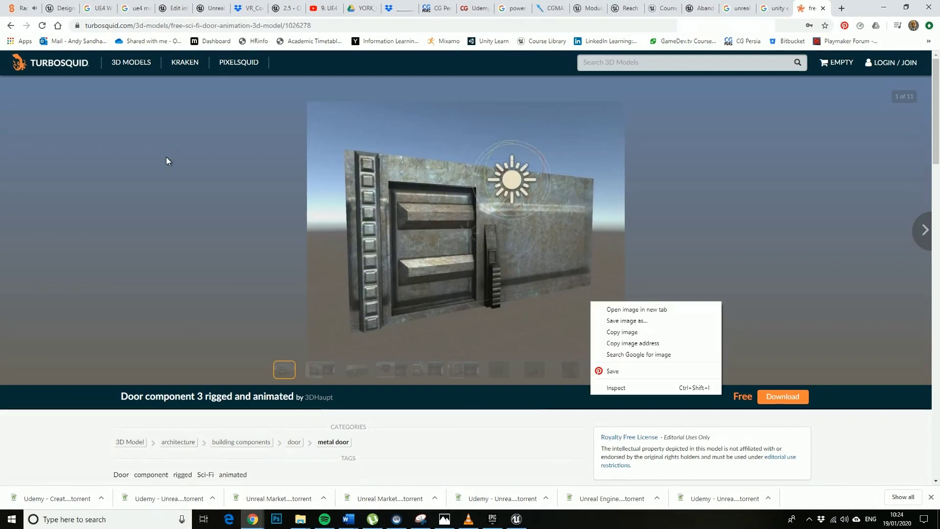
left_click(12, 25)
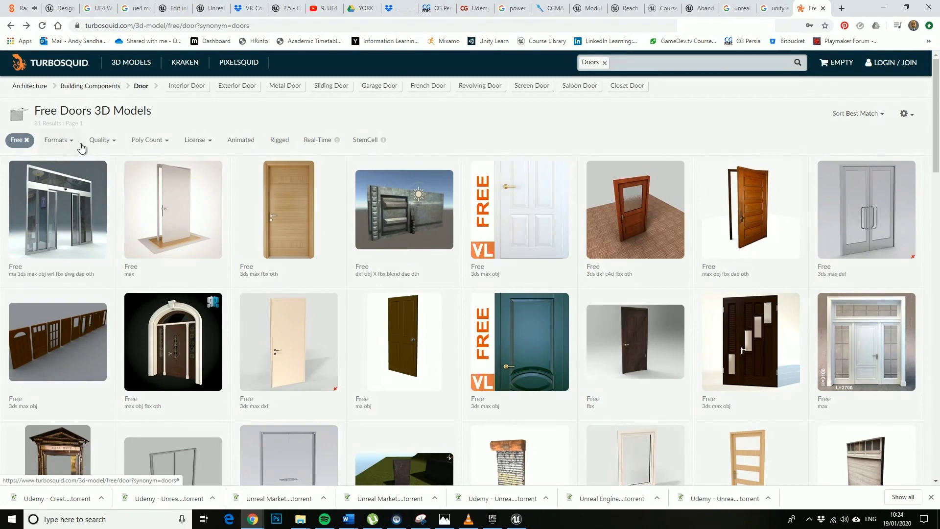
Reapply the free-only price filter and request the free sci-fi metal door download.
left_click(27, 141)
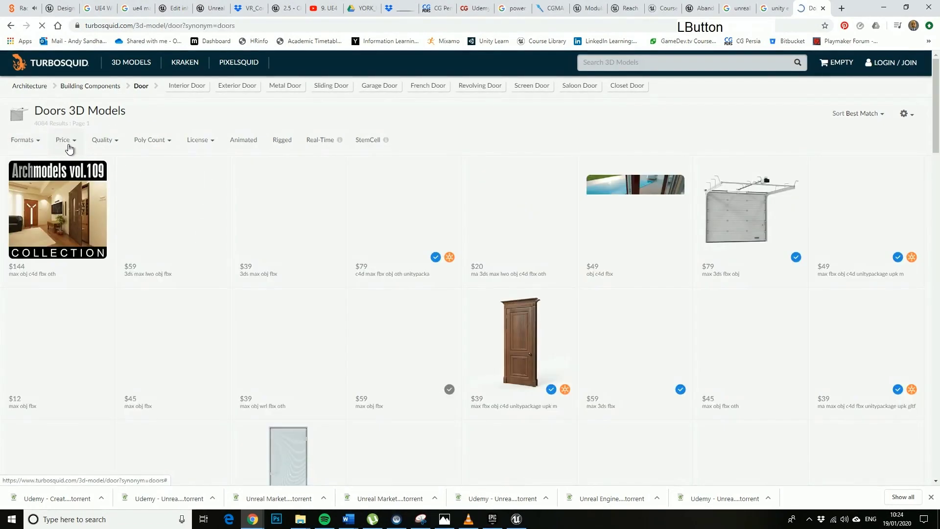
left_click(75, 141)
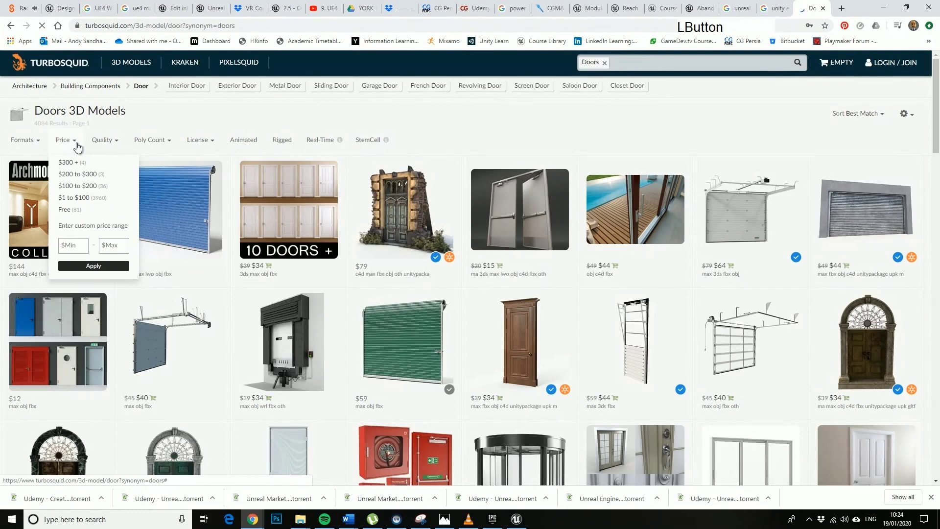
left_click(69, 210)
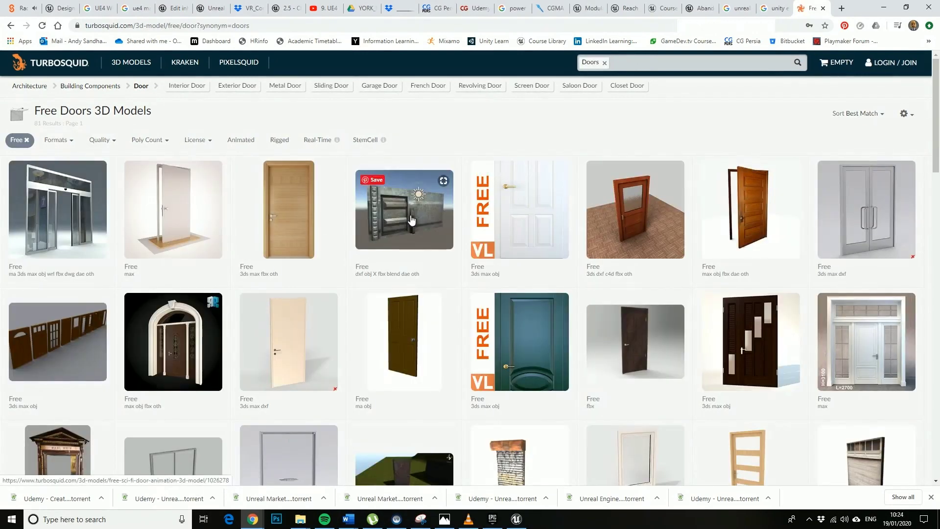
left_click(434, 228)
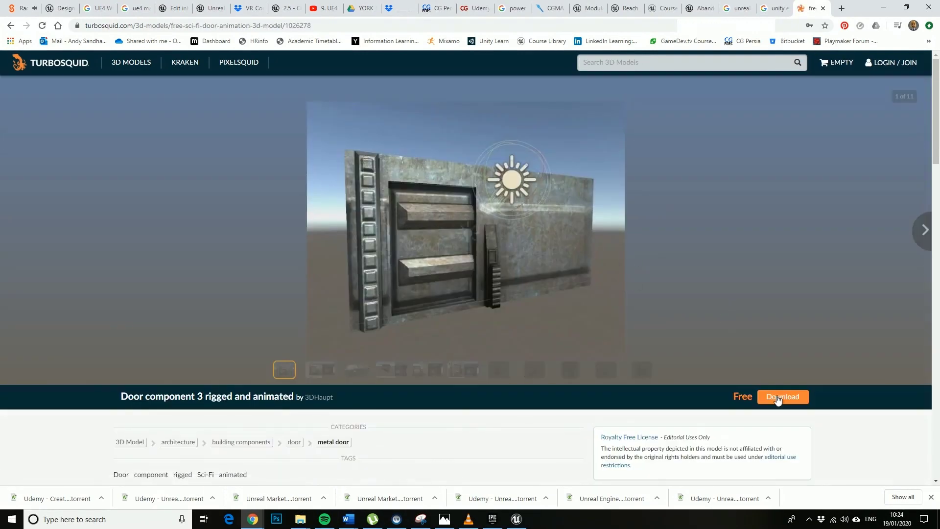
left_click(788, 398)
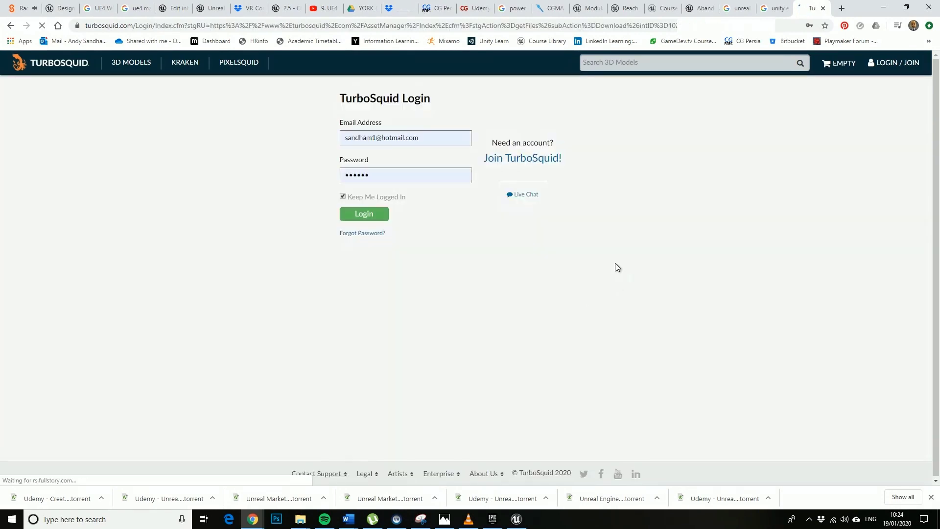
key("alt+F9")
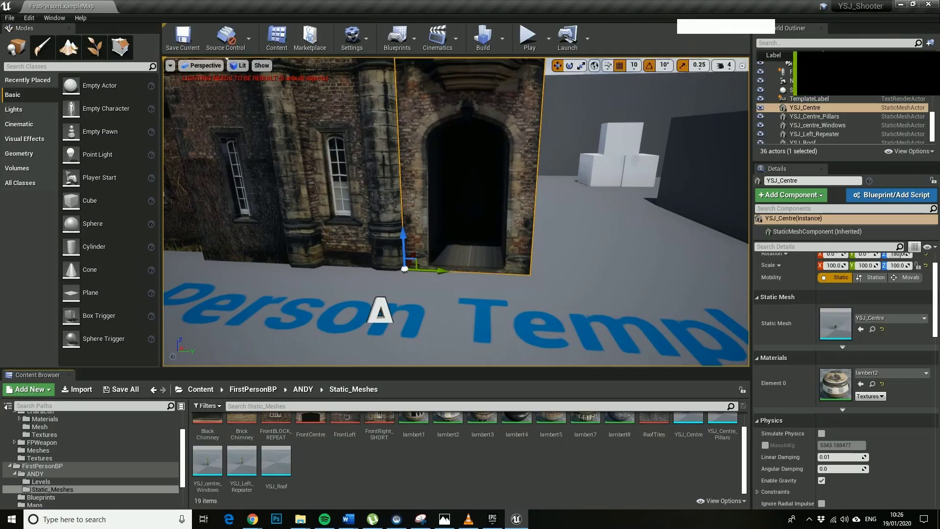
Import the Sci-Fi doorAnimated2 FBX into Static_Meshes using Import All, then dismiss the Message Log.
left_click_drag(0, 342, 341, 468)
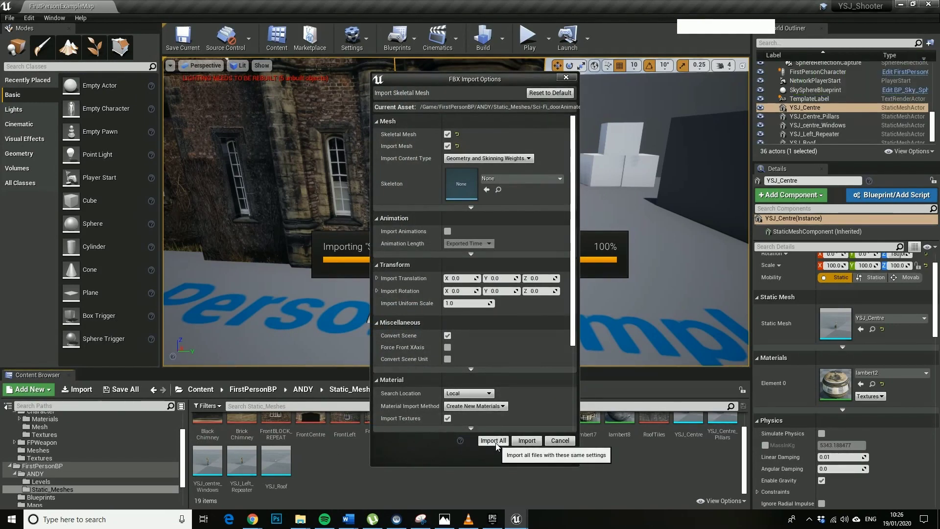
left_click(494, 441)
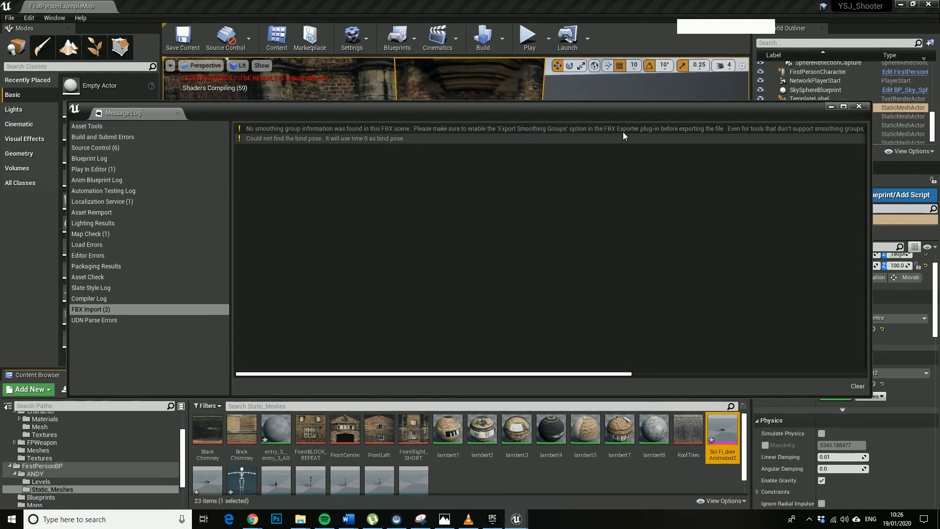
left_click(861, 106)
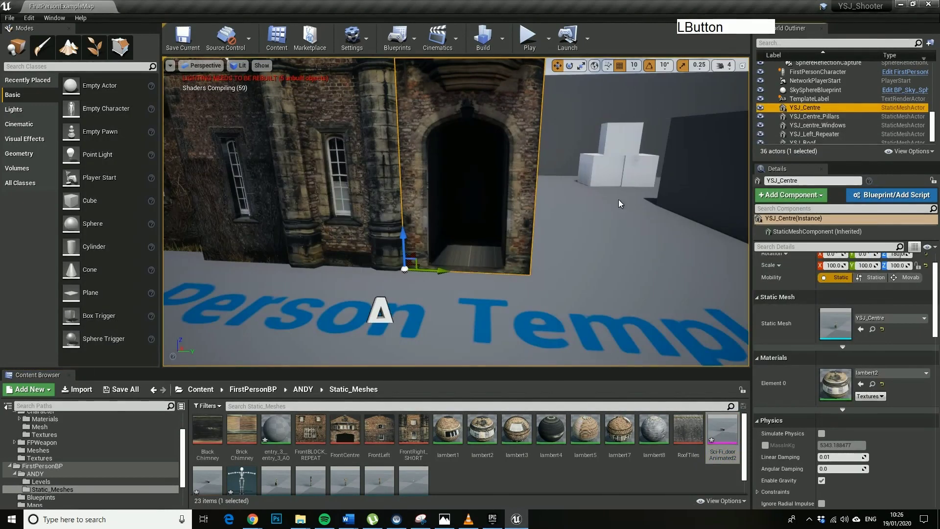
Drag the door's physics asset into the level and turn the view toward it.
scroll(548, 455, "down", 1)
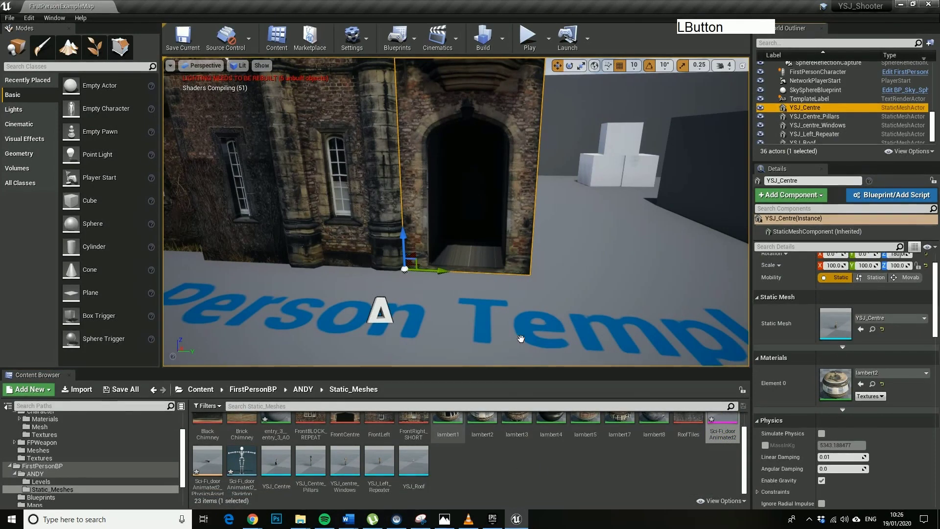
left_click_drag(563, 299, 574, 281)
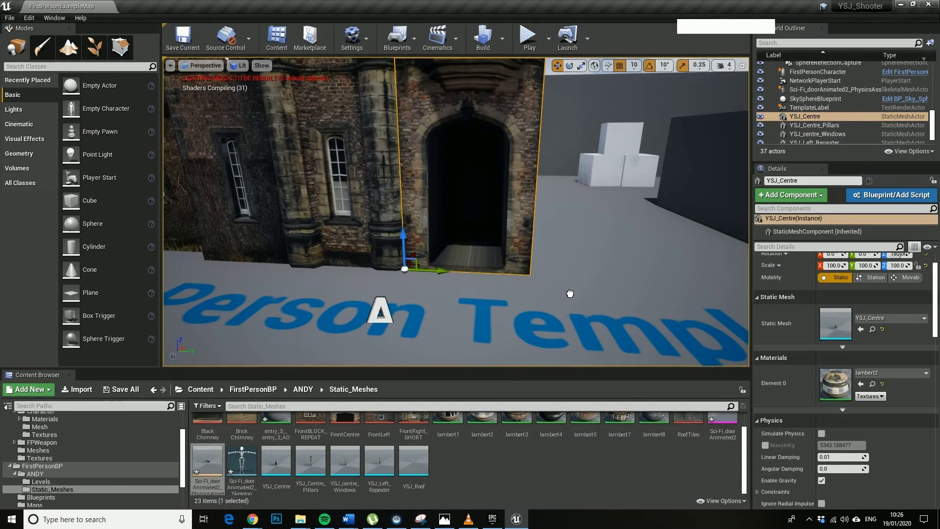
right_click_drag(621, 306, 541, 311)
key("w")
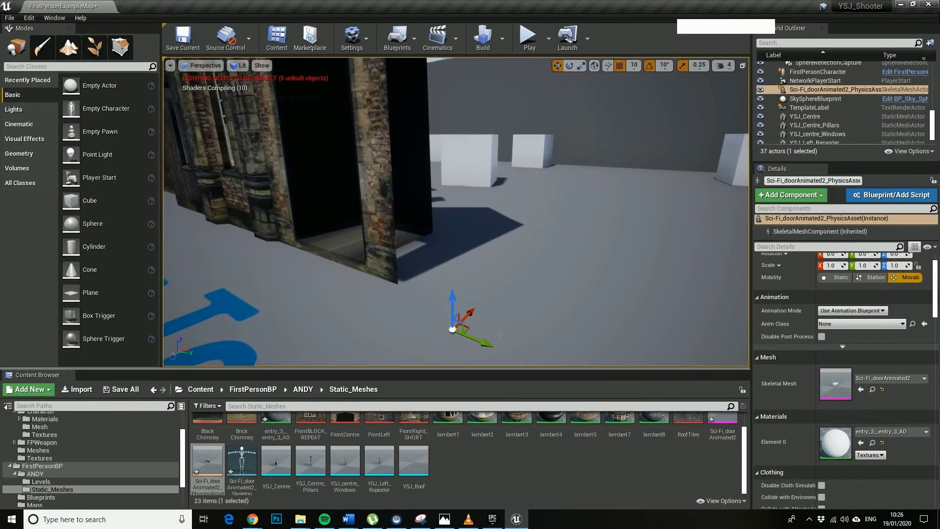
scroll(838, 304, "up", 1)
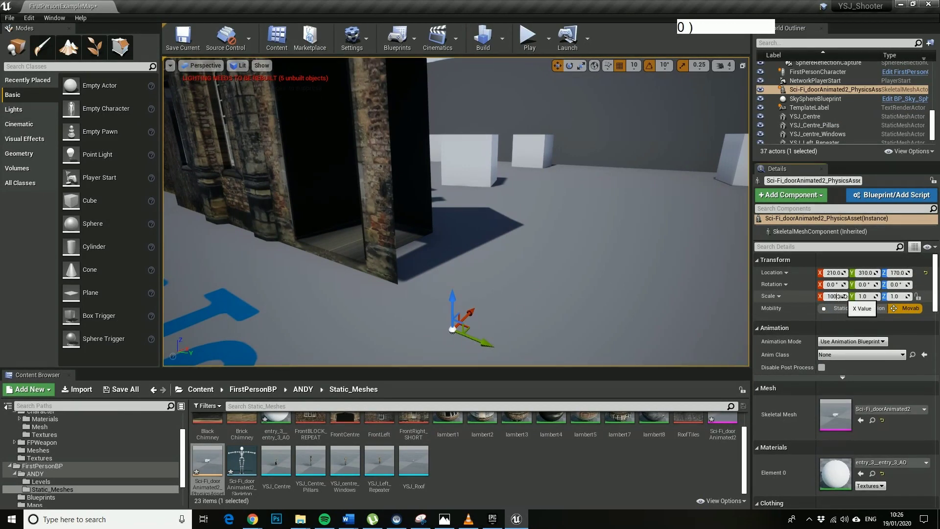
Set the sci-fi door's scale to 100 on X, Y and Z.
left_click(865, 296)
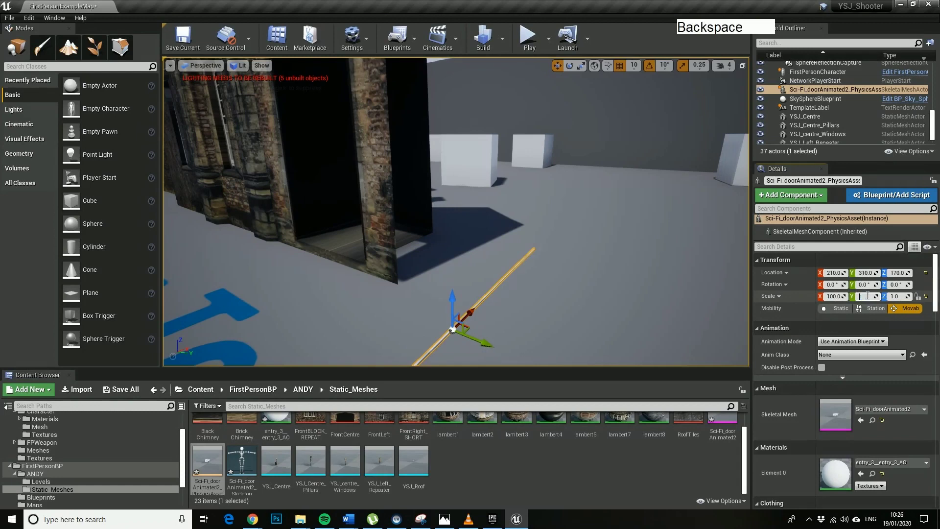
type("100")
left_click(894, 296)
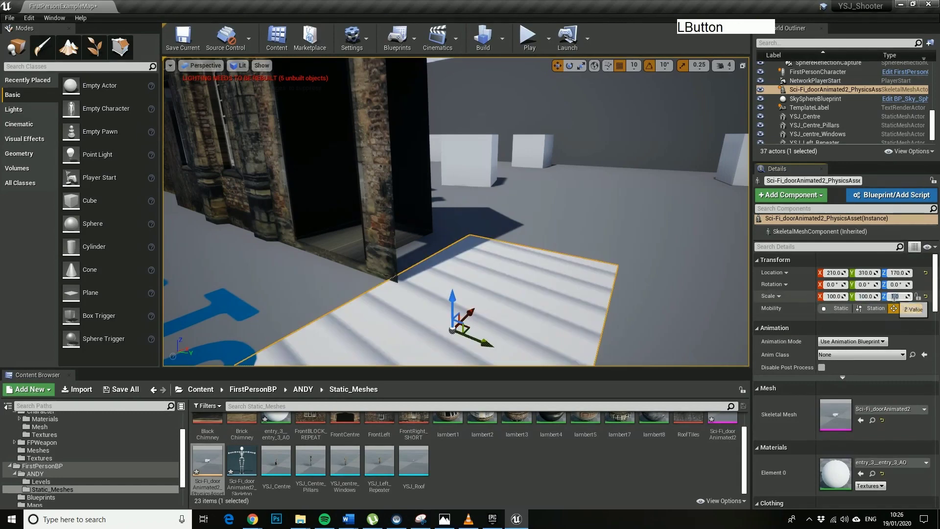
key("Return")
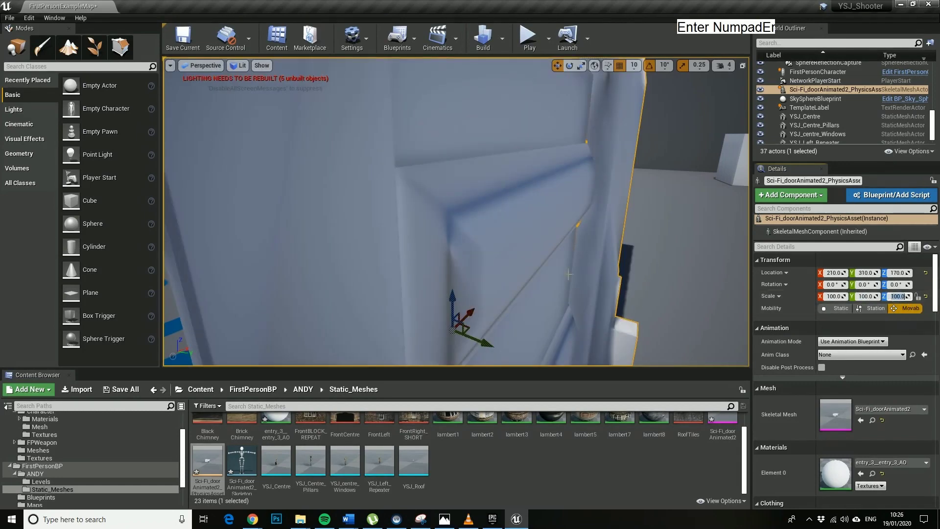
Fly around the enlarged sci-fi door to inspect it from several sides.
key("s")
right_click_drag(423, 59, 424, 58)
key("a")
key("d")
key("a")
key("d")
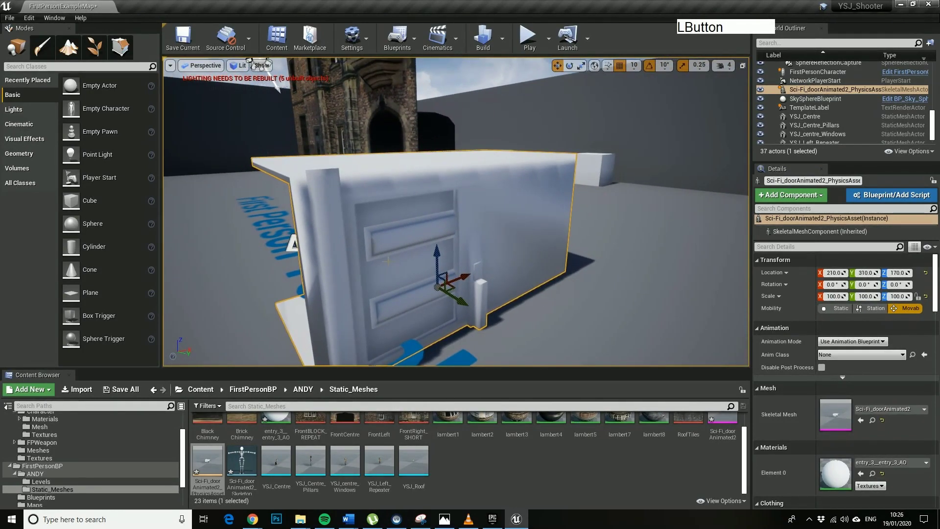
right_click_drag(356, 60, 356, 60)
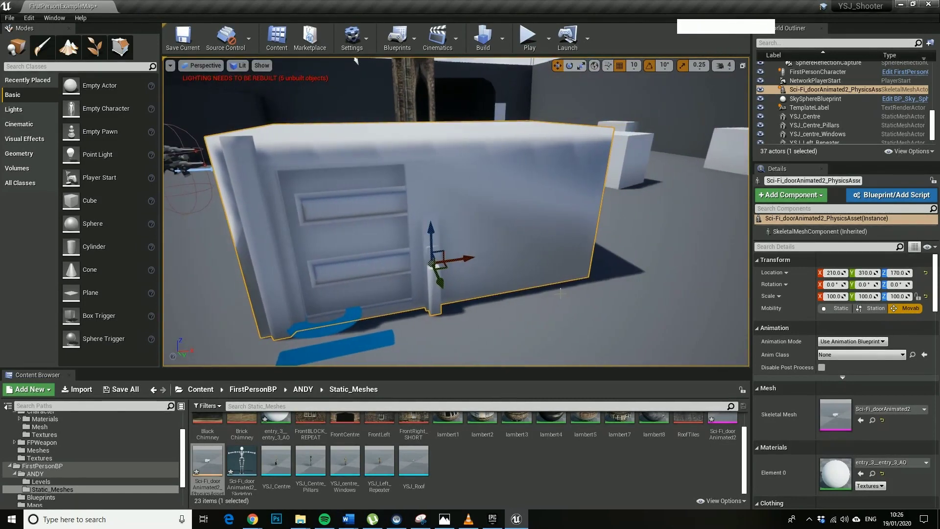
key("alt+F9")
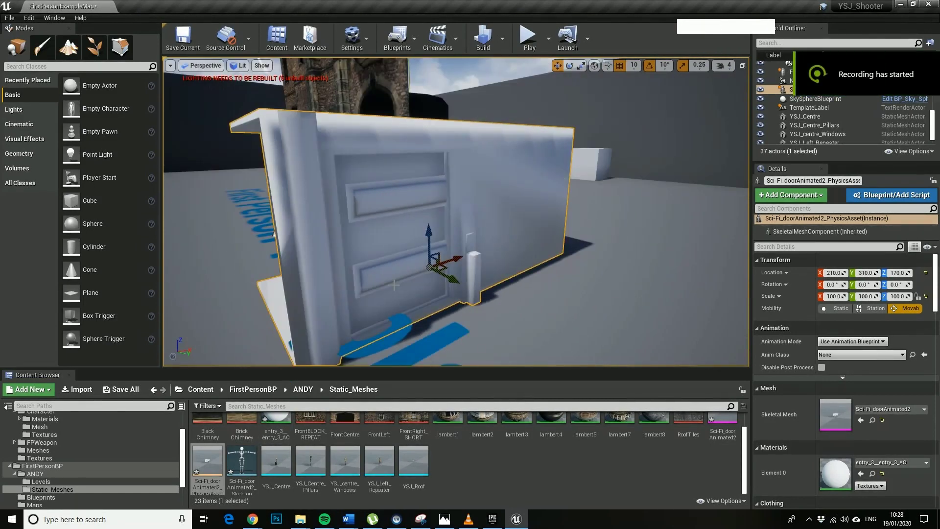
Select the three Sci-Fi_door assets in Static_Meshes and force-delete them.
left_click(722, 426)
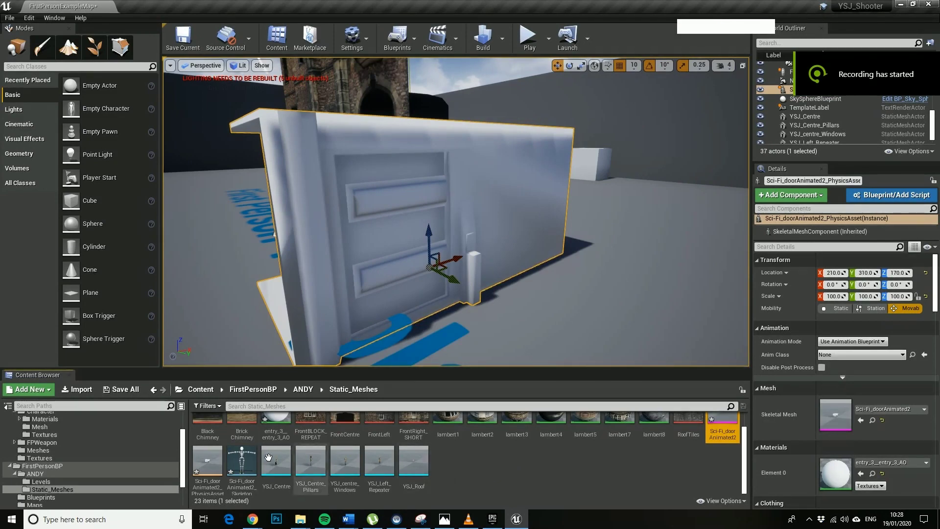
left_click(248, 463, "shift")
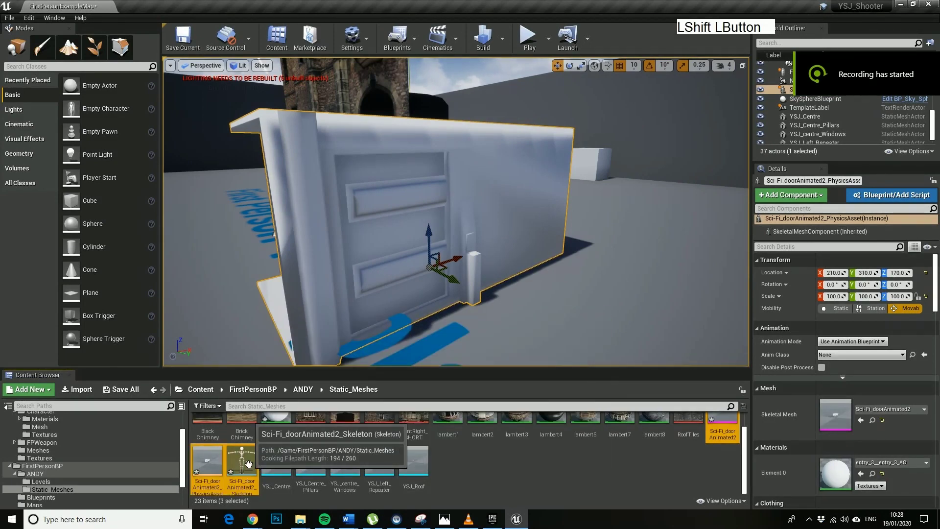
key("Delete")
left_click(429, 416)
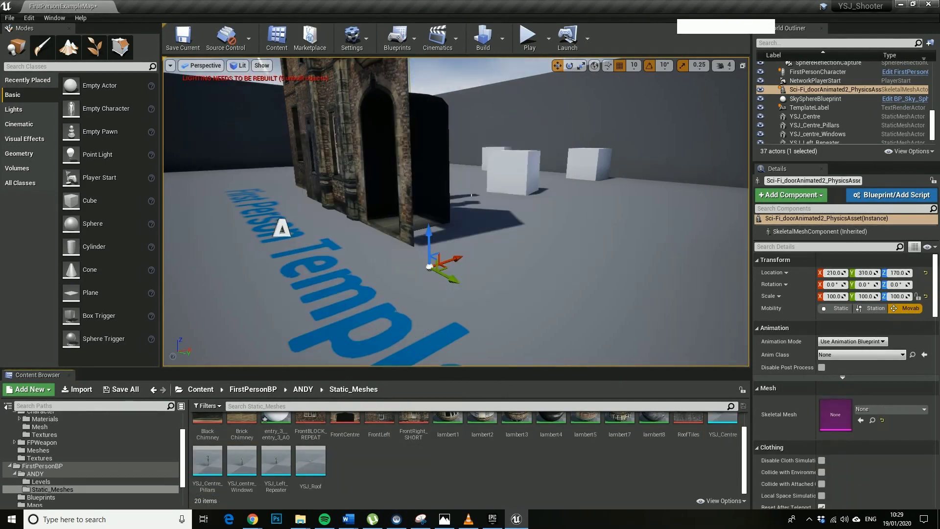
left_click(310, 38)
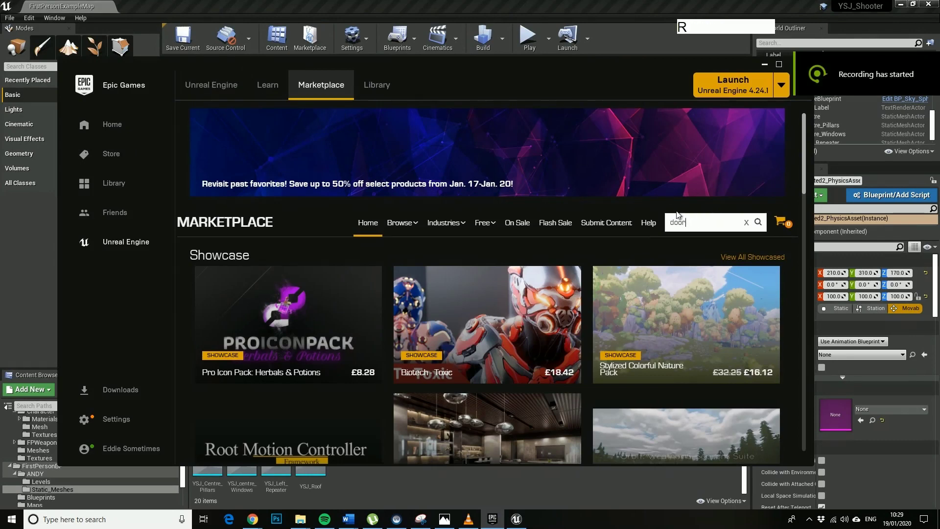
Search the Marketplace for 'door' and list the Permanently Free Collection products.
key("Return")
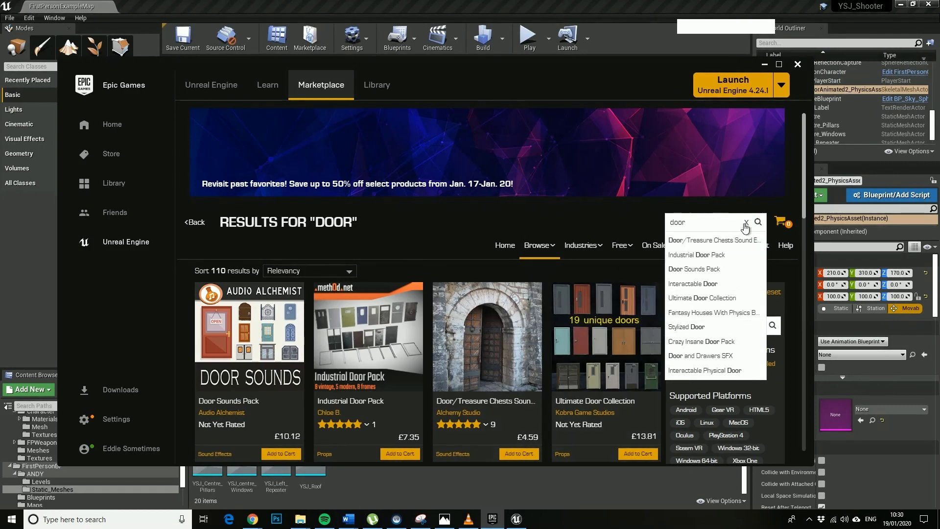
left_click(630, 225)
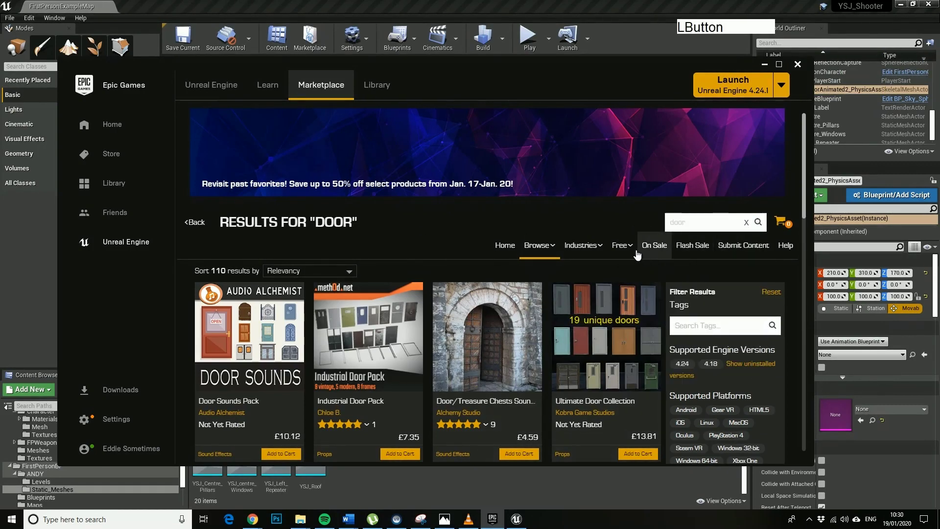
mouse_move(627, 249)
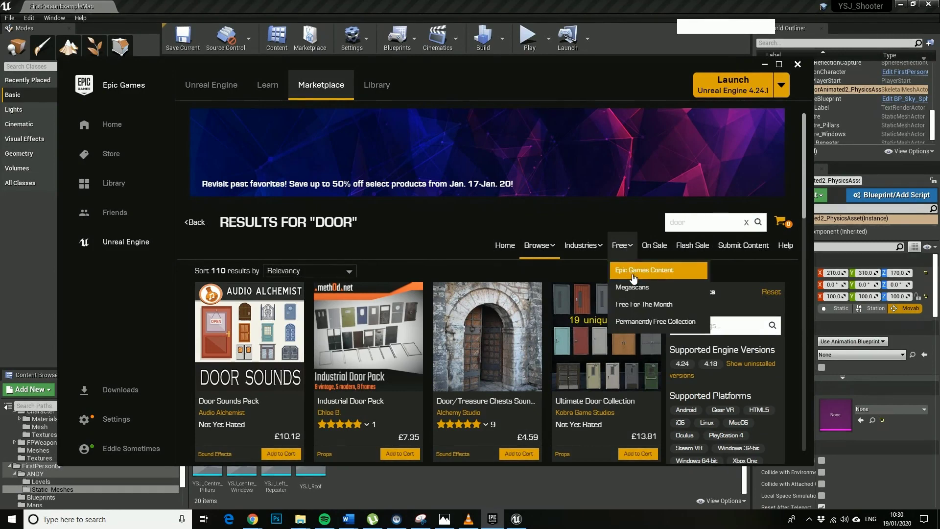
left_click(632, 322)
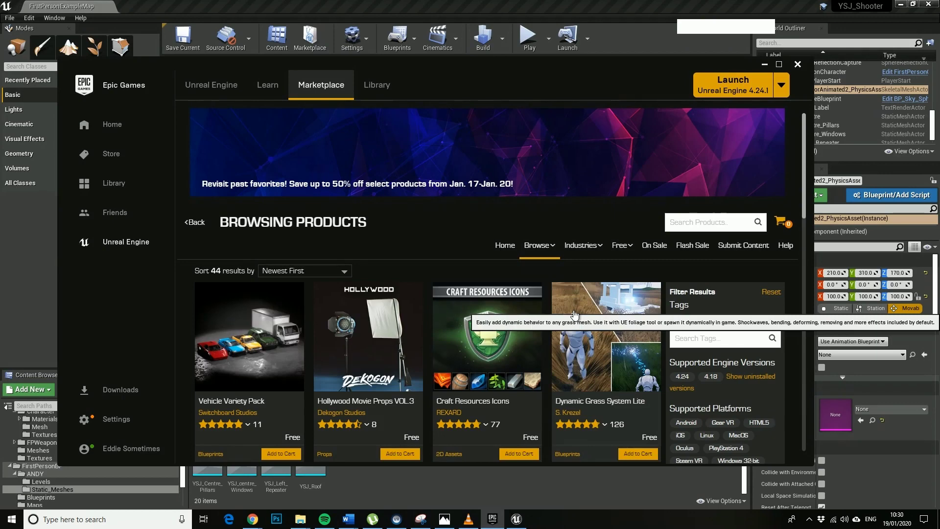
key("alt")
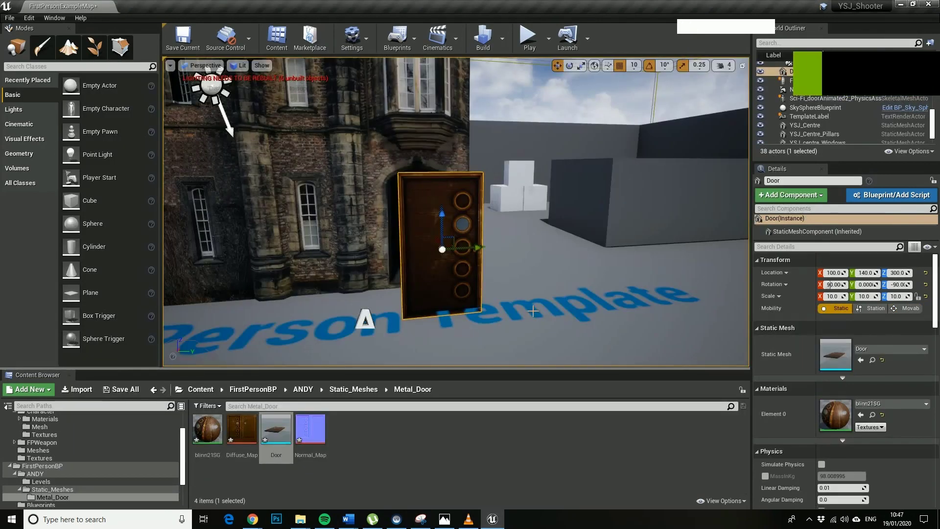
right_click_drag(455, 210, 426, 203)
left_click(253, 519)
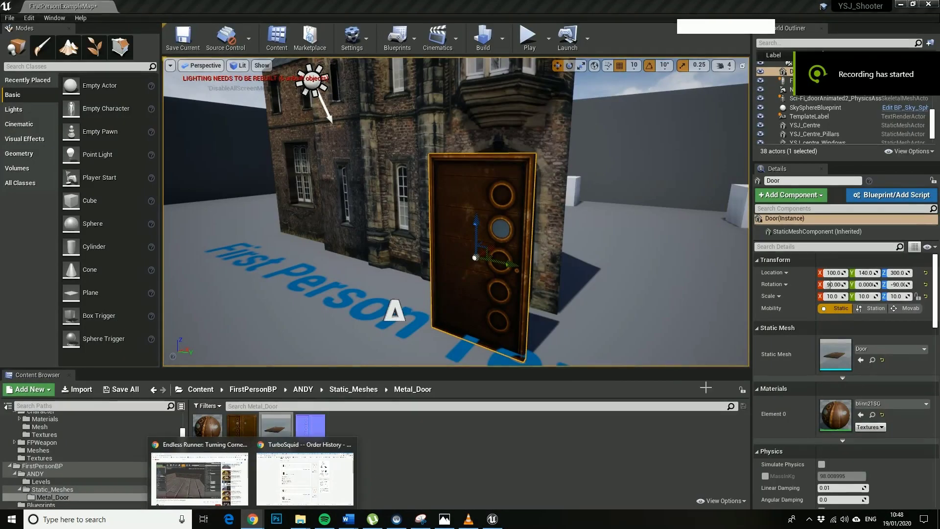
Open the metal door's blinn21SG material and pan its graph to find the nodes.
left_click(636, 326)
left_click(485, 316)
right_click(326, 469)
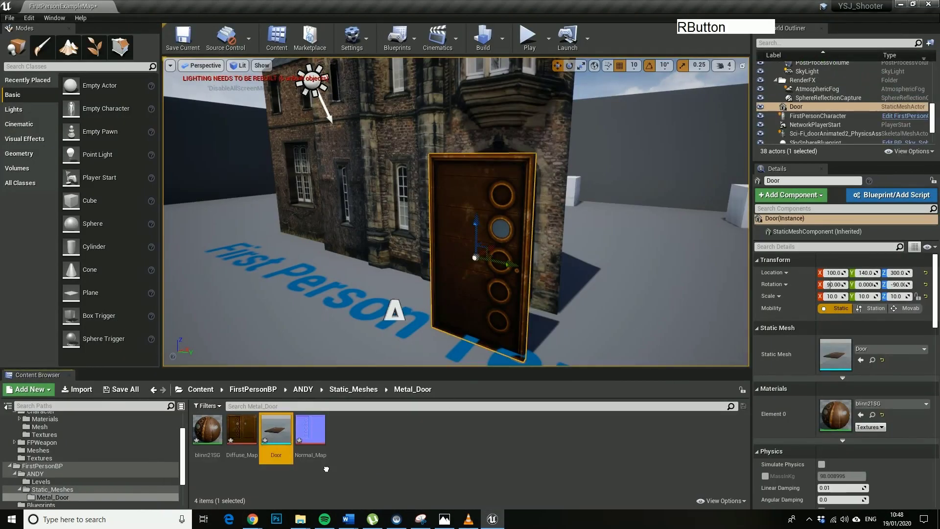
double_click(840, 409)
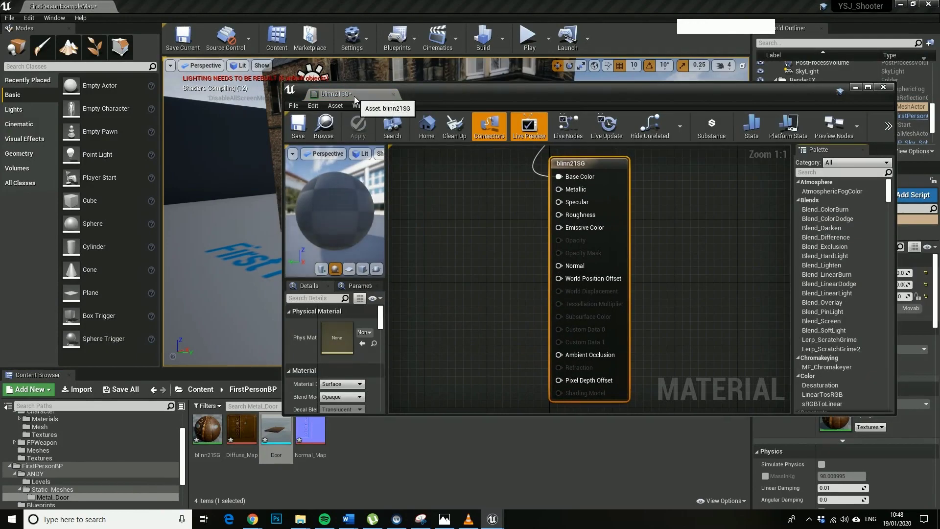
left_click_drag(439, 89, 401, 44)
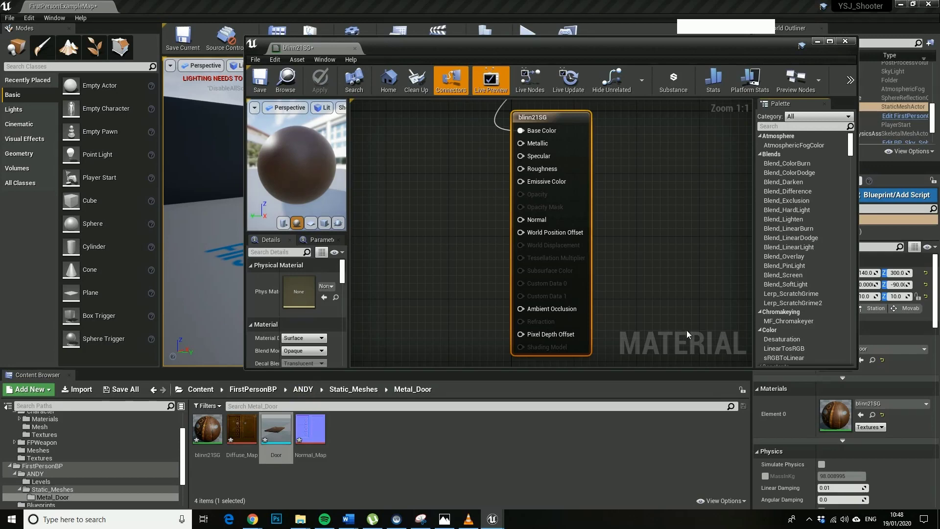
scroll(633, 289, "down", 3)
right_click_drag(632, 279, 578, 323)
Add the Normal_Map texture and wire its RGB into blinn21SG's Normal input.
left_click_drag(605, 111, 379, 204)
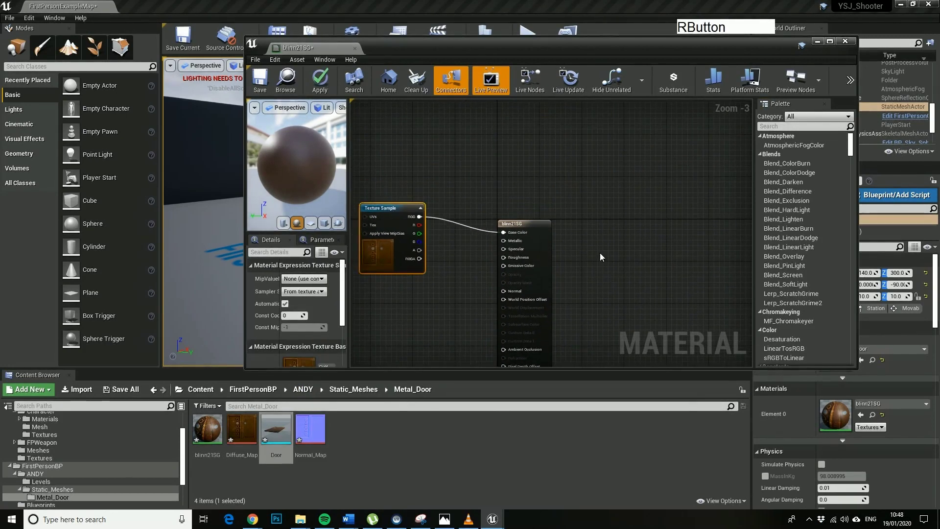
right_click_drag(600, 253, 633, 173)
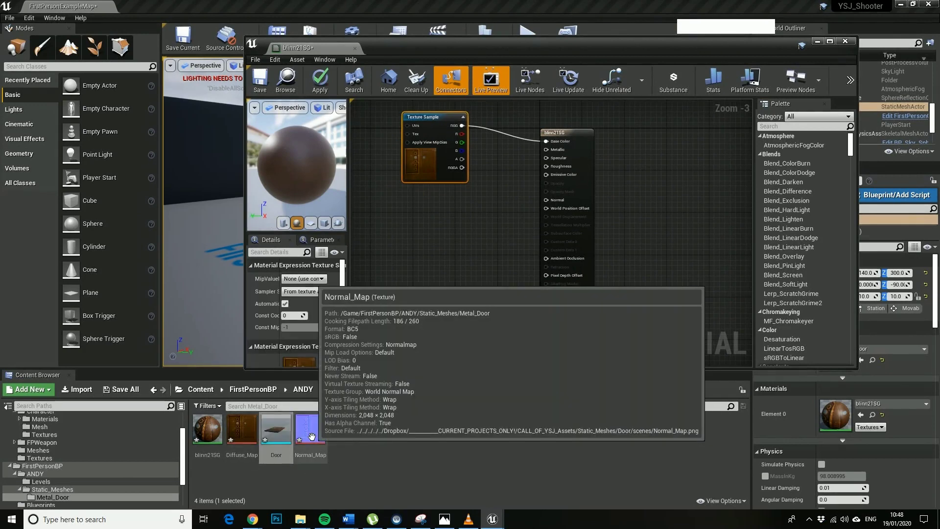
left_click_drag(310, 430, 442, 247)
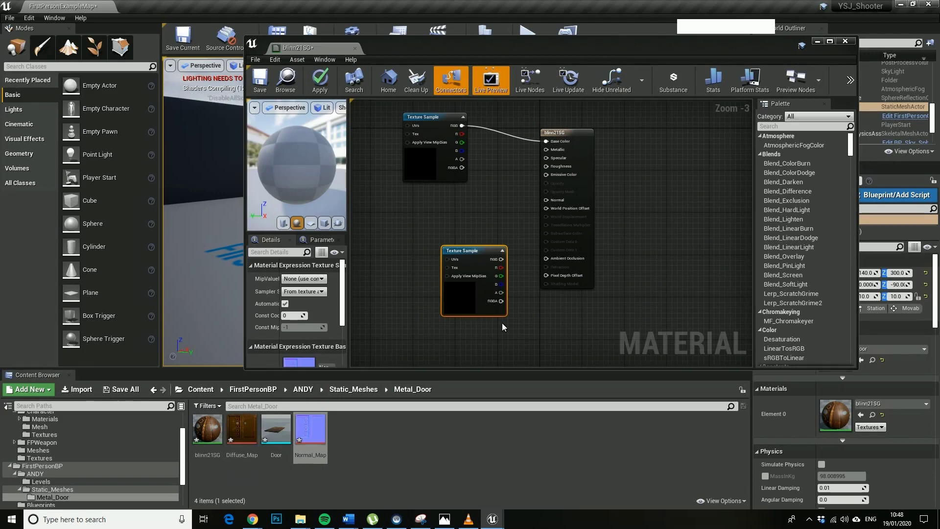
scroll(506, 319, "up", 3)
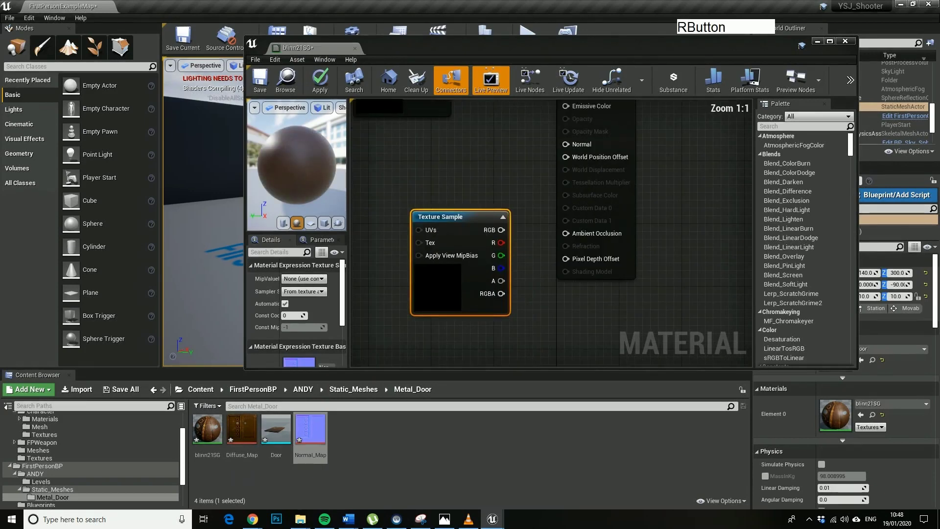
right_click_drag(537, 267, 503, 337)
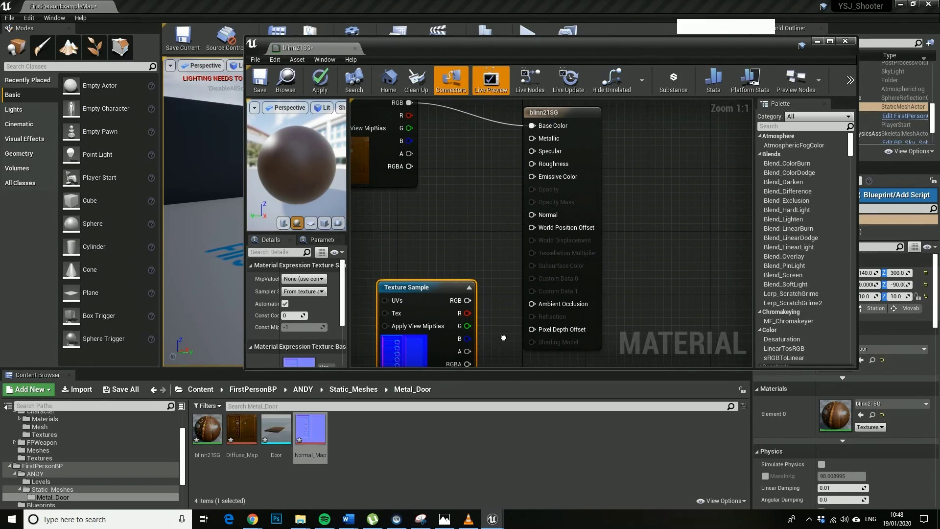
left_click_drag(467, 300, 532, 215)
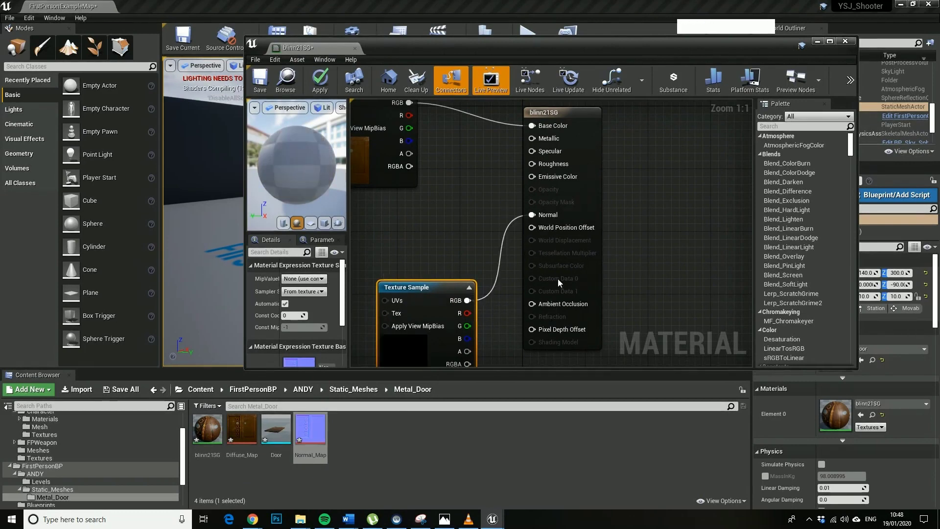
Add a Constant 1.0 node feeding Roughness and save the blinn21SG material.
right_click(540, 248)
right_click(398, 239)
type("co")
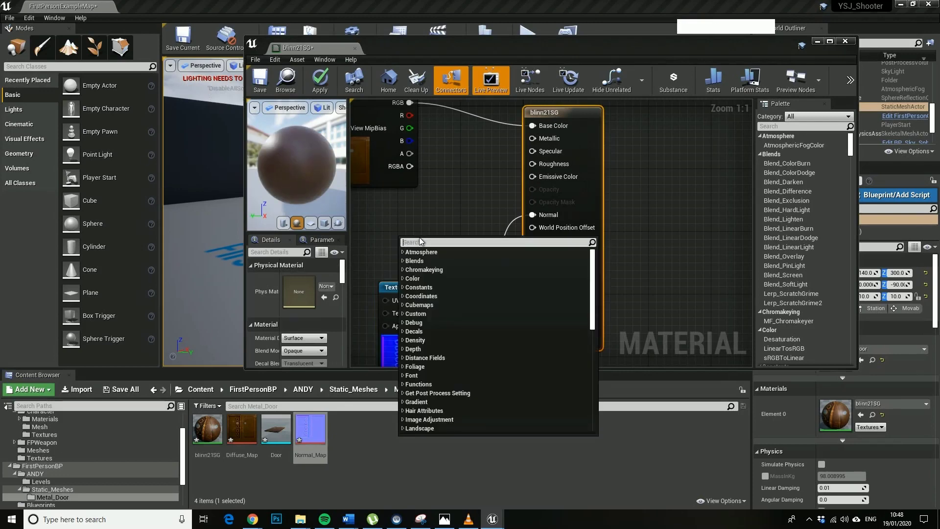
type("nst")
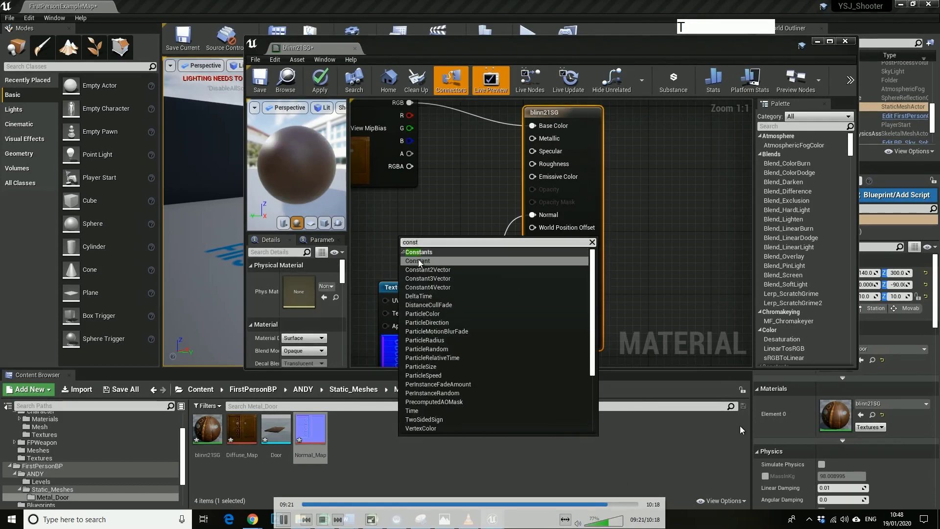
left_click(431, 261)
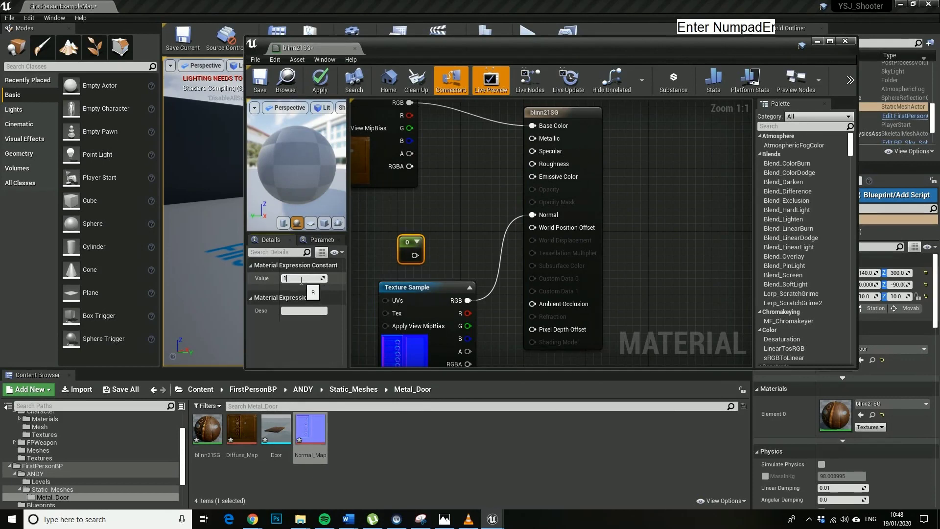
left_click_drag(414, 255, 538, 164)
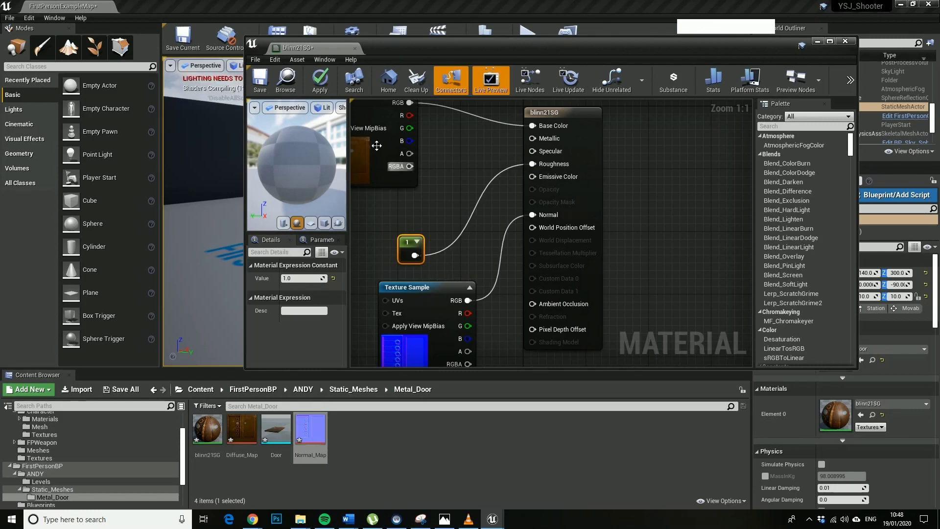
left_click(258, 86)
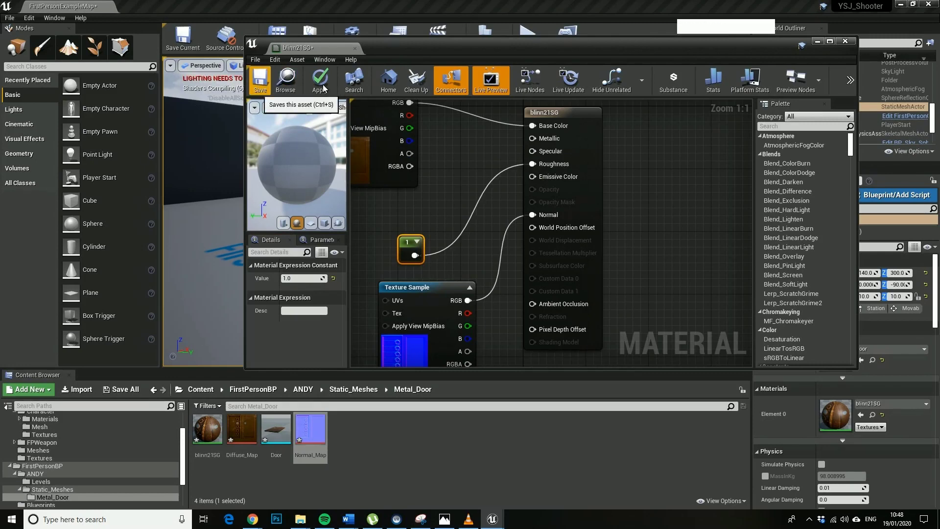
key("alt+F9")
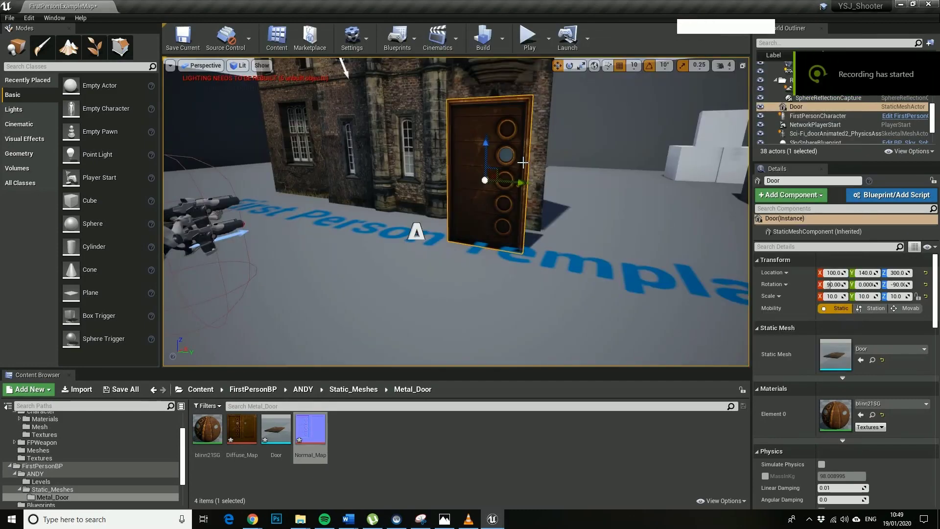
Start a play-test and walk the character up beside the metal door.
left_click(528, 38)
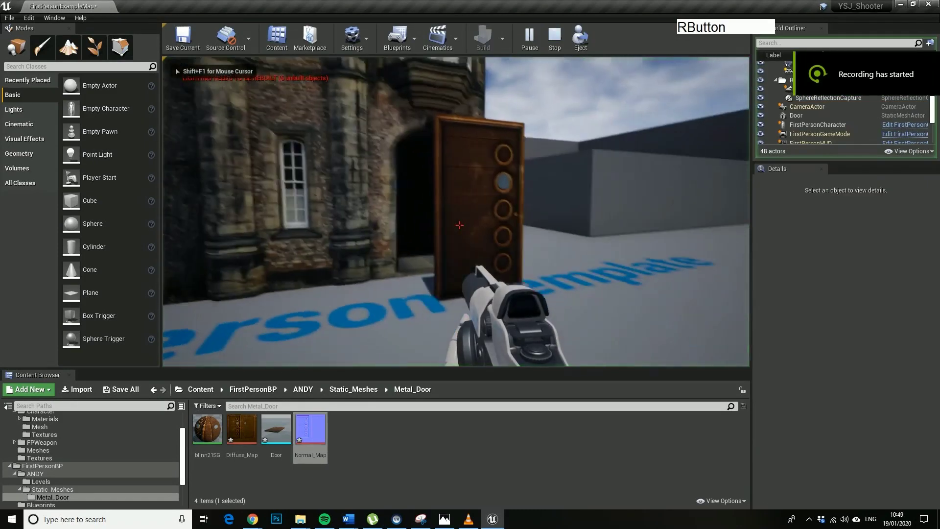
key("w")
key("d")
key("w")
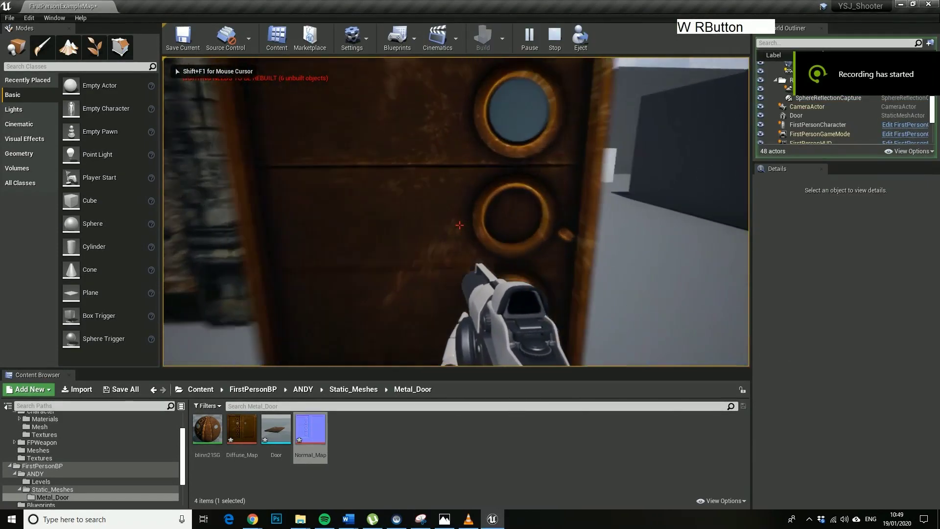
key("d")
key("d")
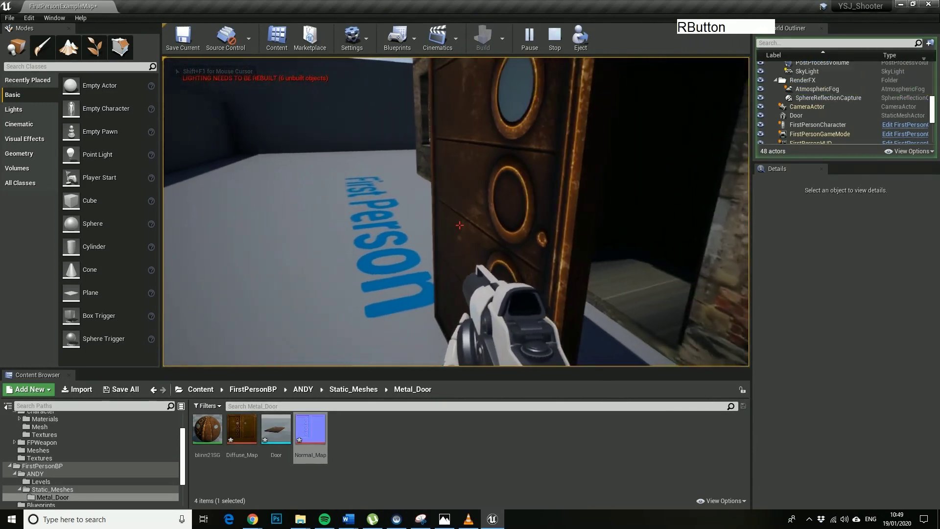
key("w")
key("a")
key("w")
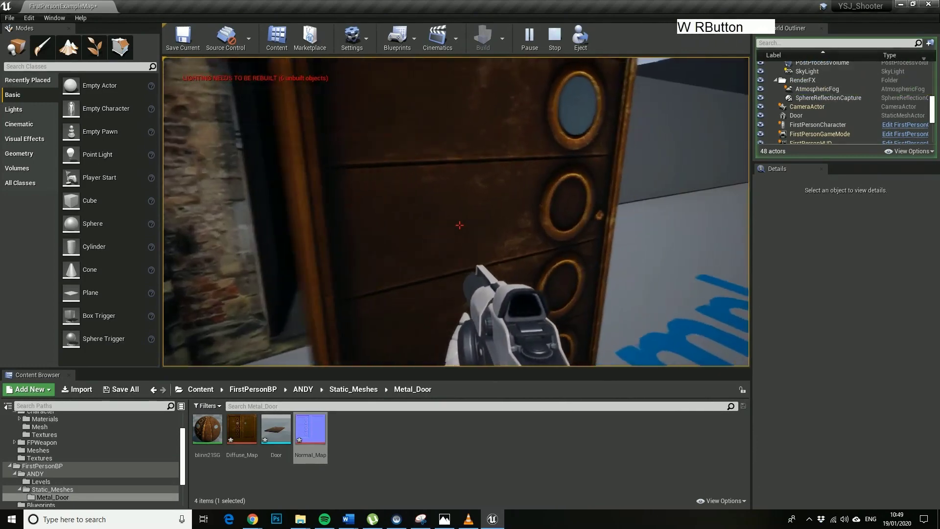
Fire projectiles at the door while strafing and backing around it.
left_click(459, 225)
left_click(459, 225)
key("s")
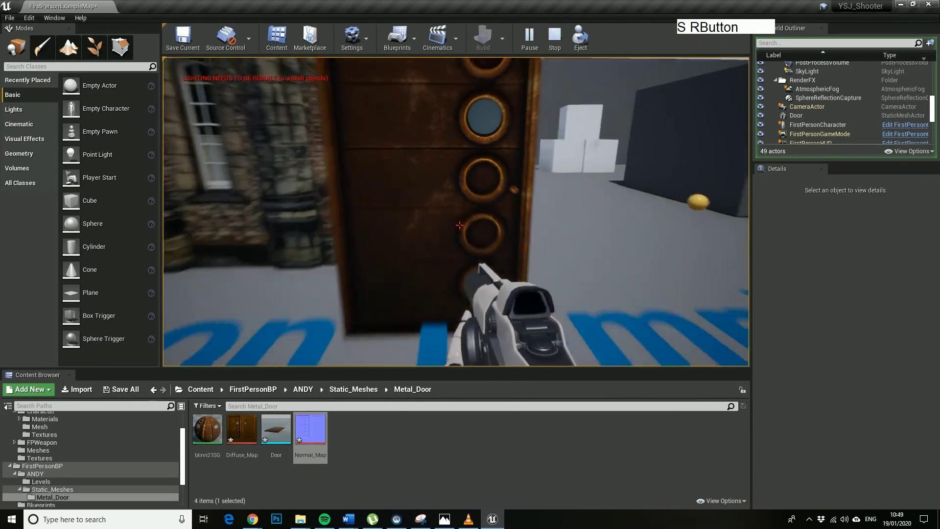
left_click(459, 225)
key("a")
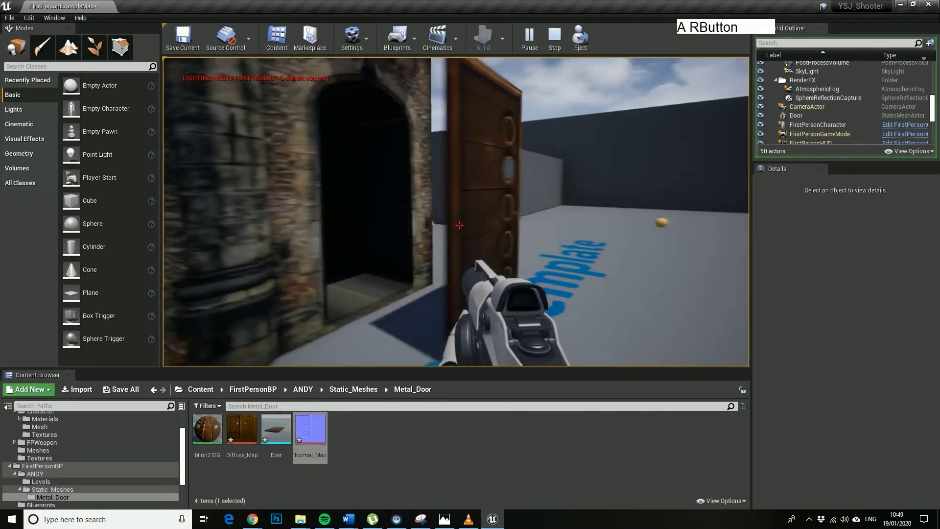
key("w")
key("d")
key("w")
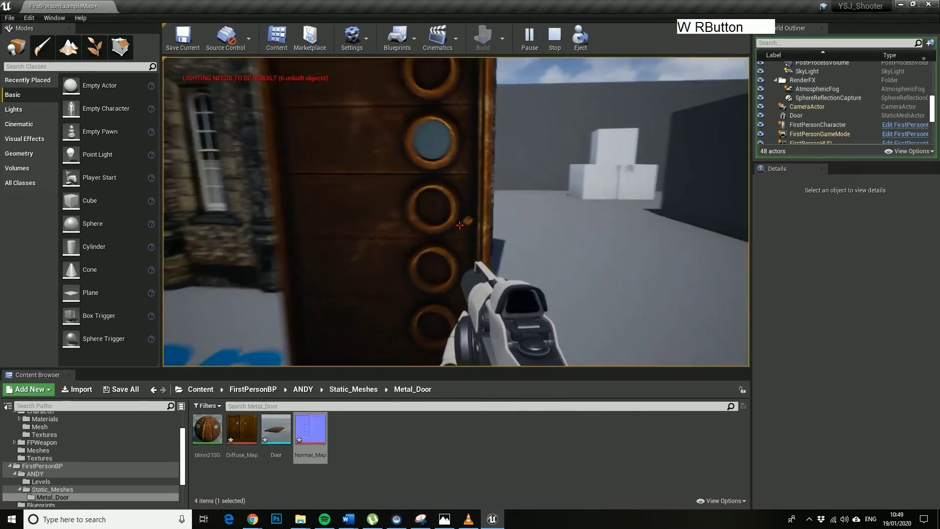
key("s")
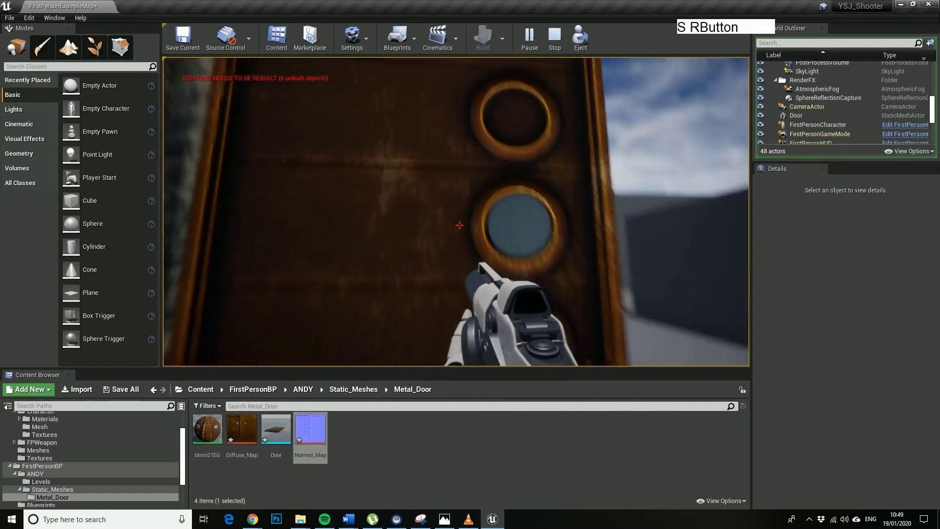
right_click_drag(459, 225, 502, 217)
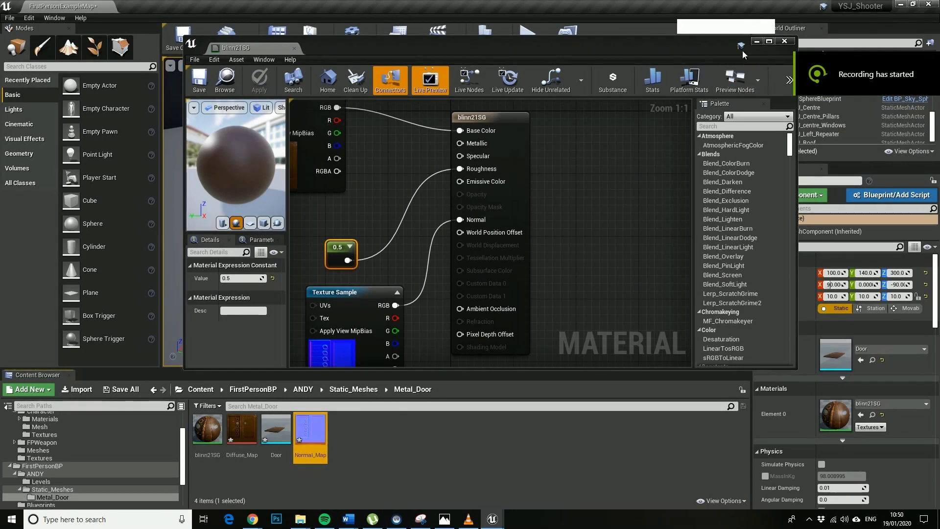
Minimize the material editor and save the current level.
left_click(757, 44)
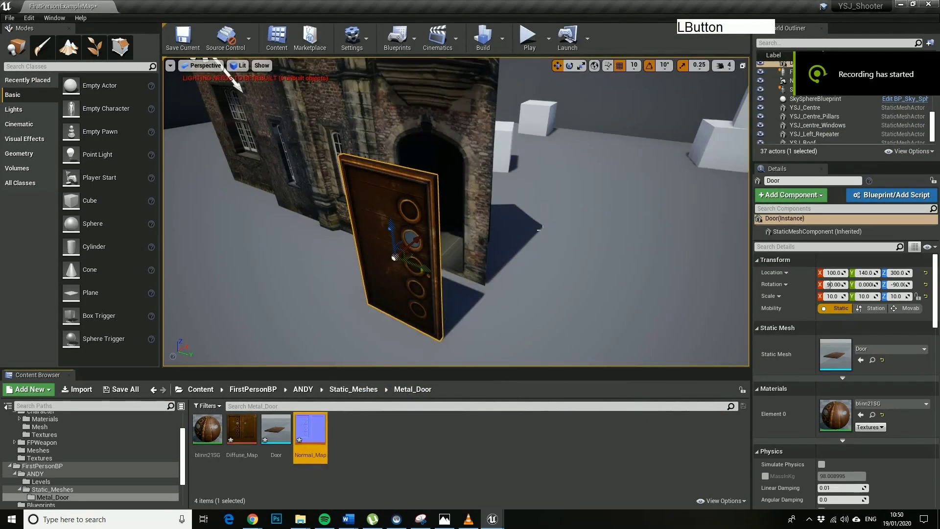
mouse_move(539, 195)
right_mouse_down()
mouse_move(509, 255)
mouse_move(536, 199)
mouse_move(528, 205)
right_mouse_up()
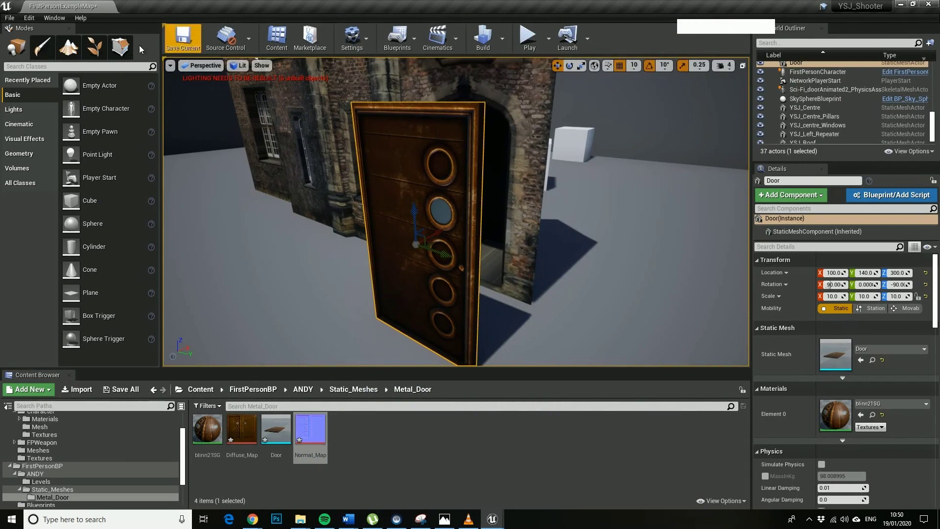
left_click(183, 39)
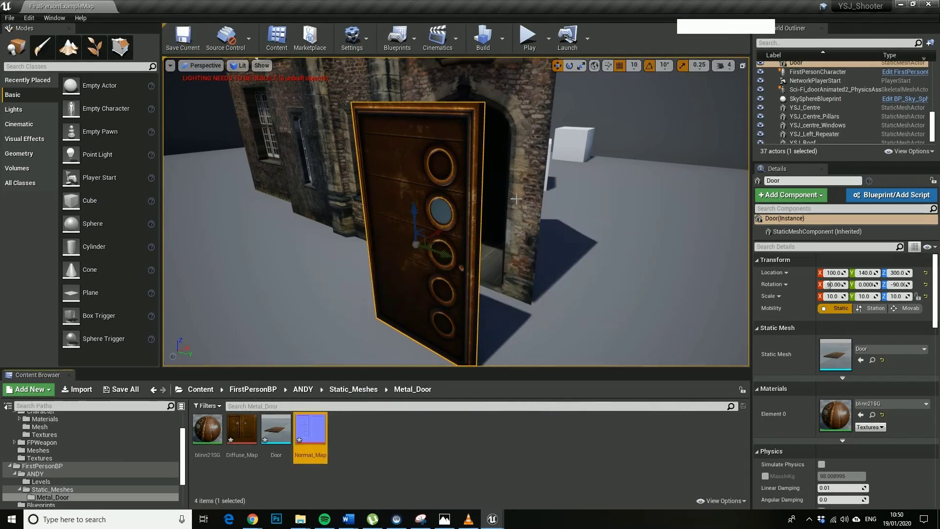
Start a new play-test and walk toward the door.
left_click(528, 38)
key("d")
key("w")
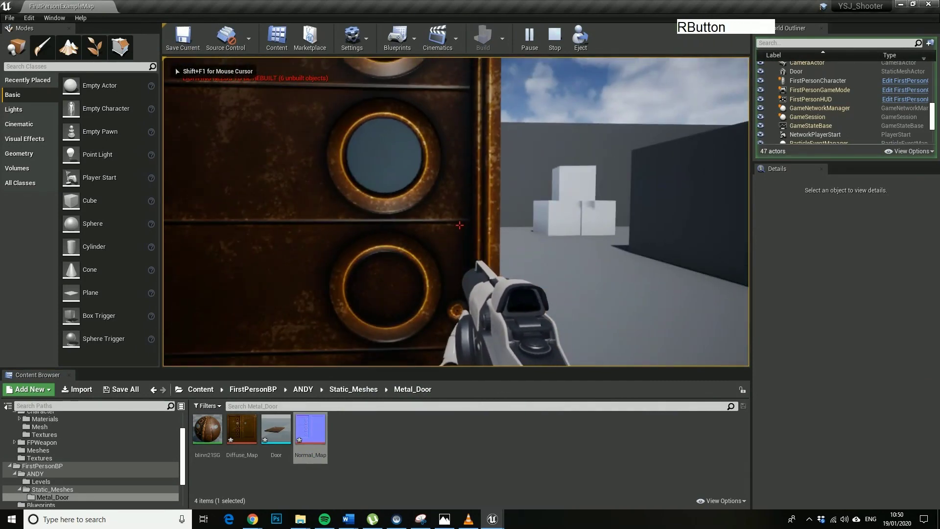
Strafe and step around the metal door, firing one projectile beside it.
key("a")
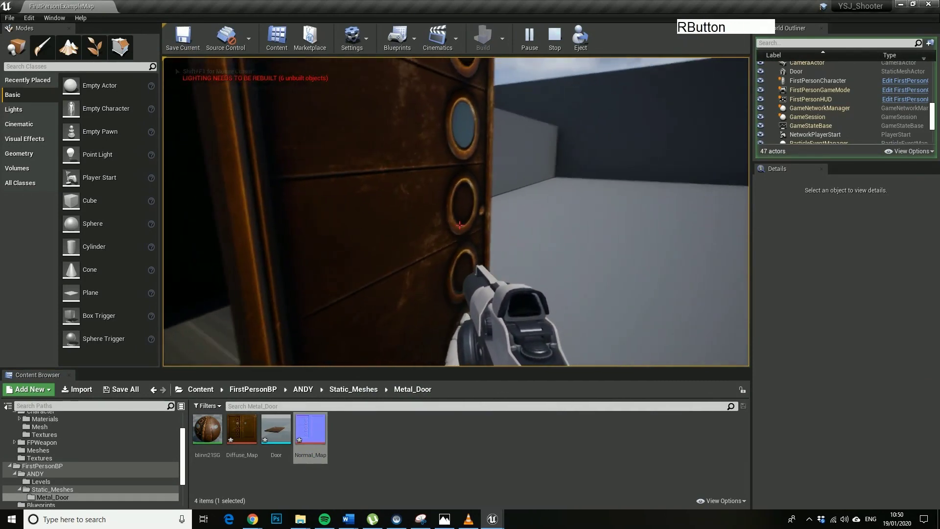
key("s")
key("s")
key("a")
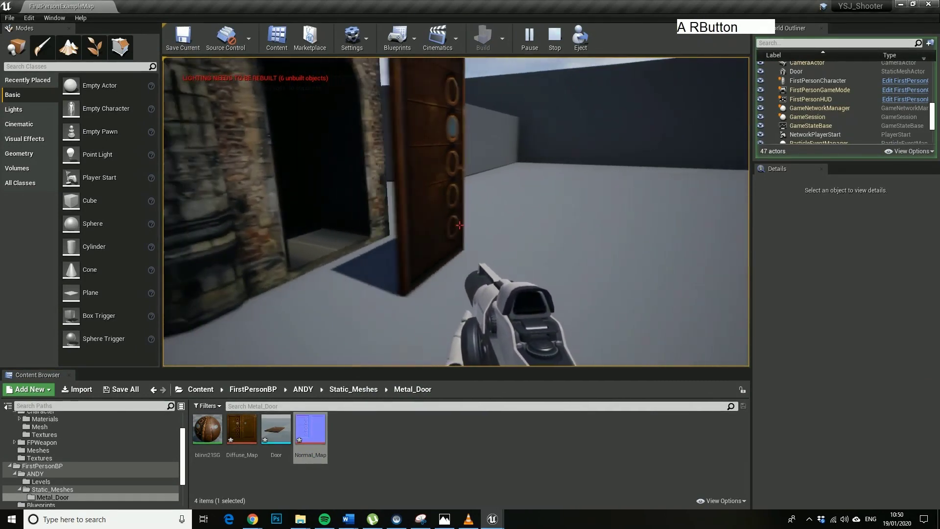
key("w")
key("s")
left_click(459, 225)
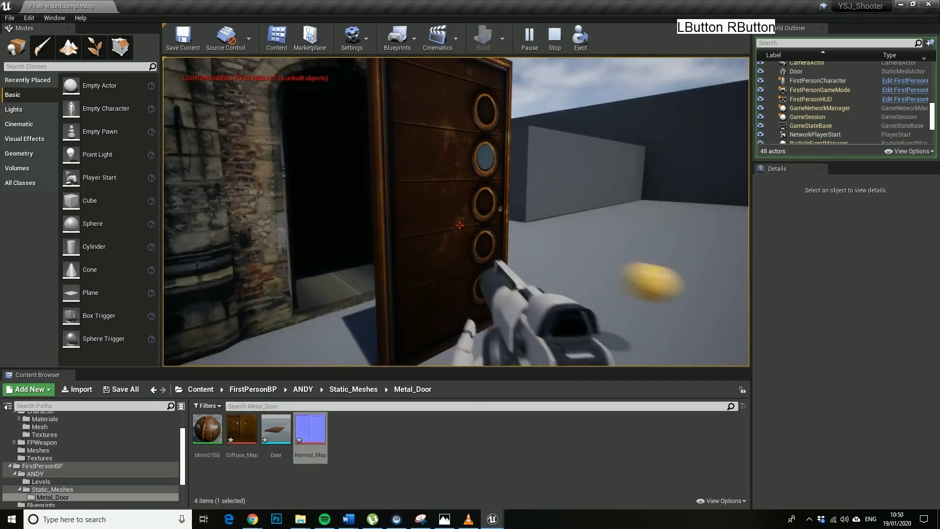
key("d")
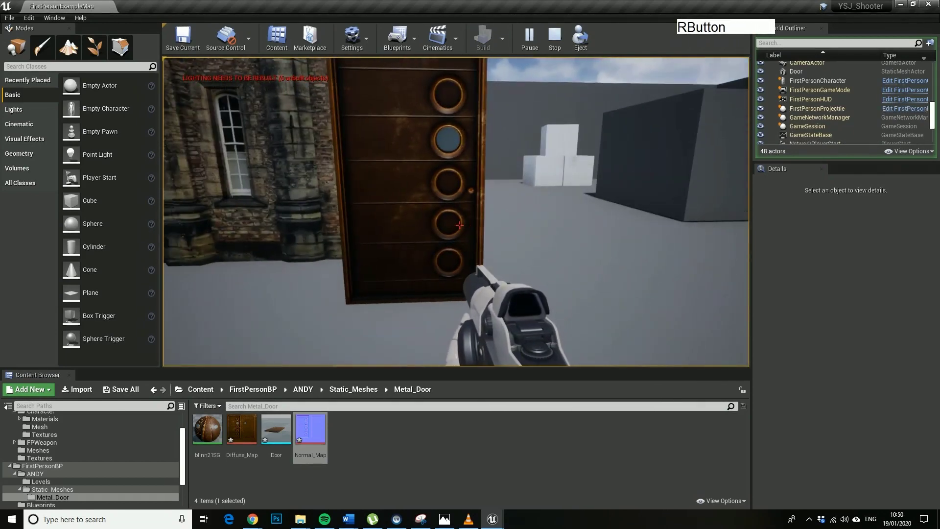